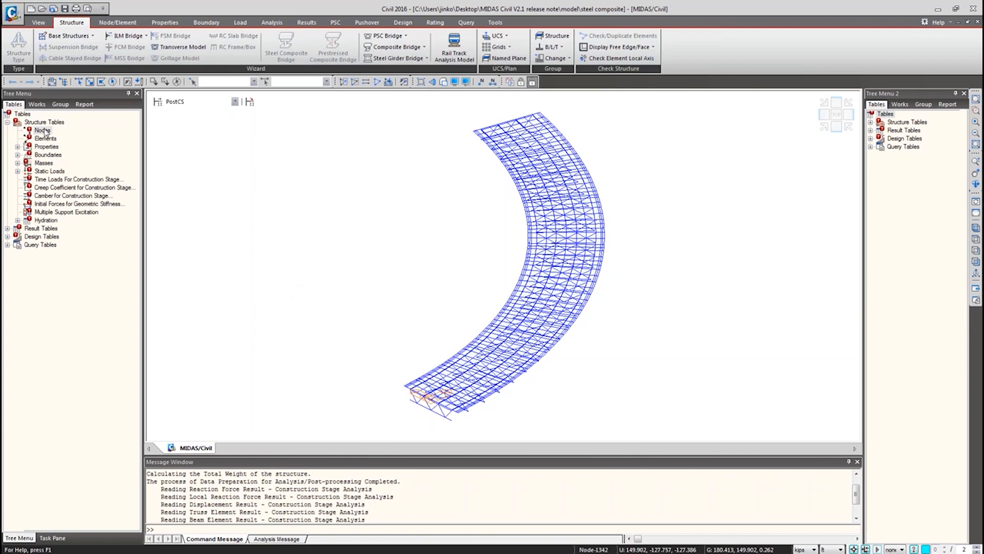
Switch to top view and open the node coordinate table, scrolled to the first node.
left_click(835, 114)
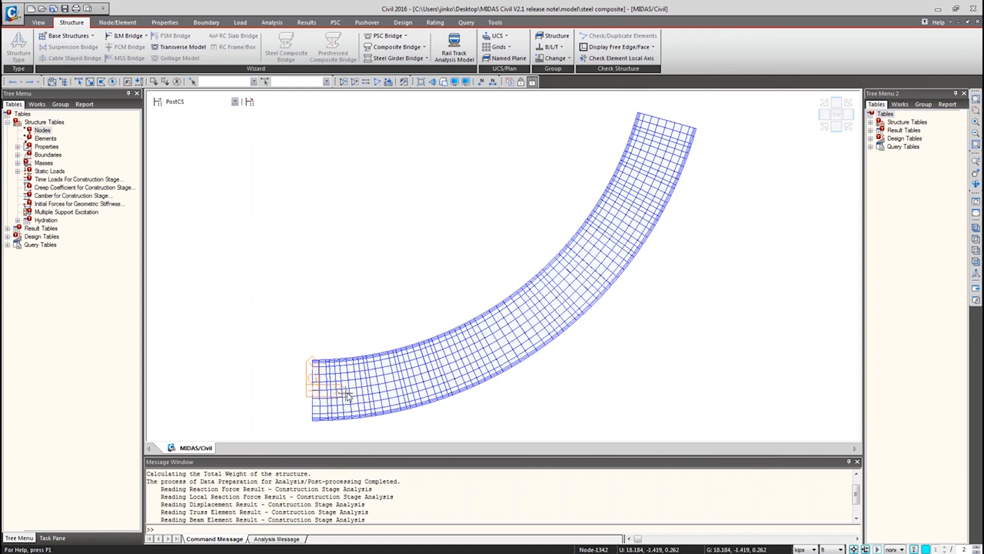
left_click(42, 131)
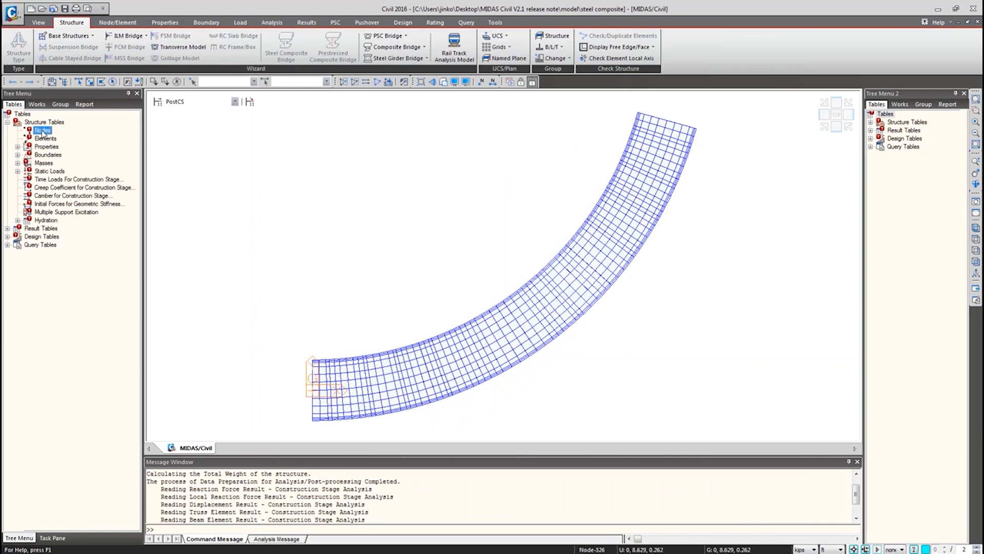
double_click(43, 131)
scroll(379, 323, "up", 10)
left_click_drag(855, 403, 848, 94)
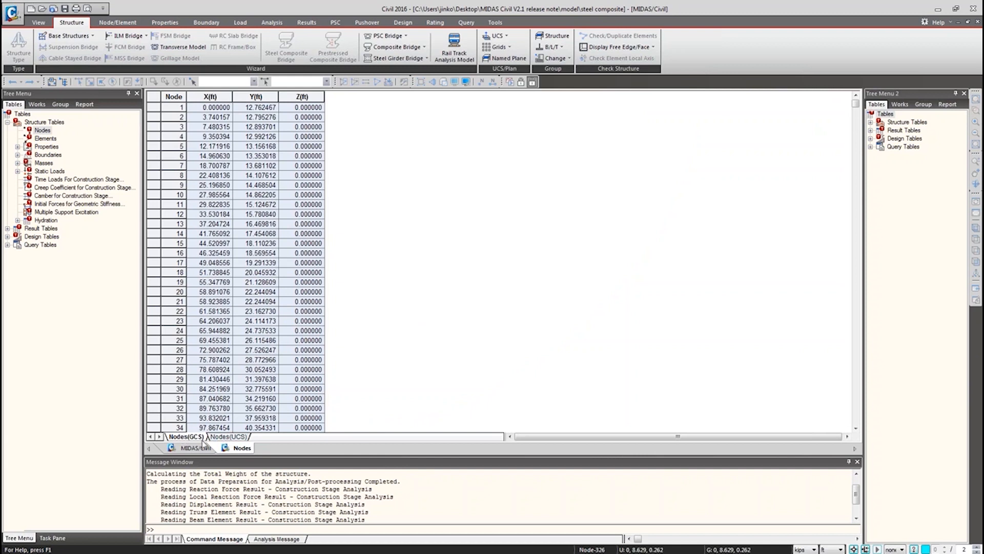
View the node coordinates in the user coordinate system, then return to the model view.
left_click(228, 436)
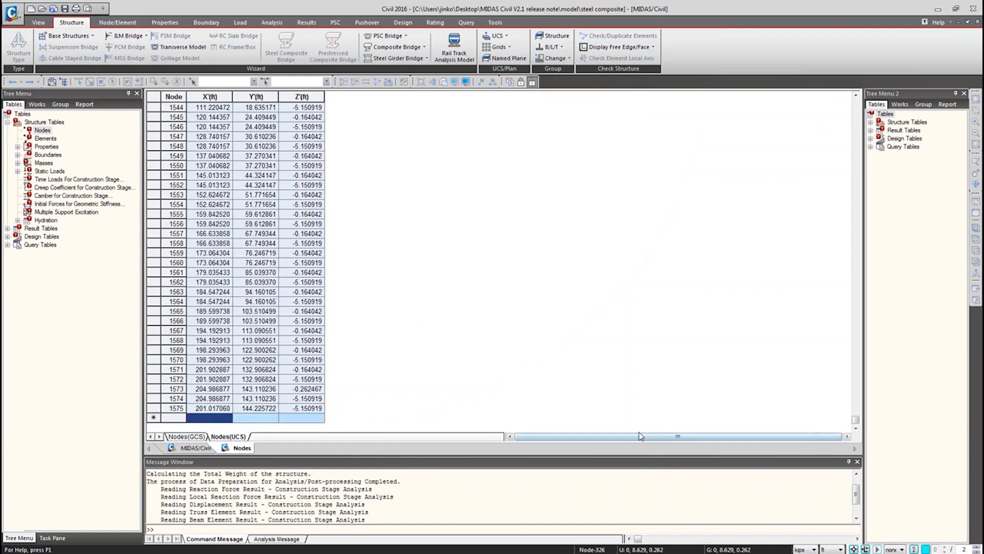
left_click_drag(855, 420, 864, 100)
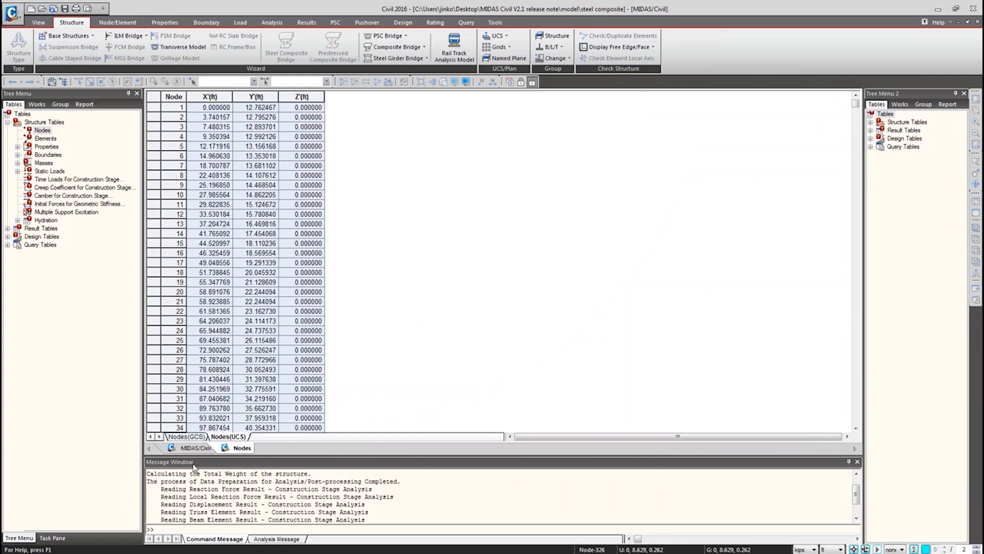
left_click(196, 448)
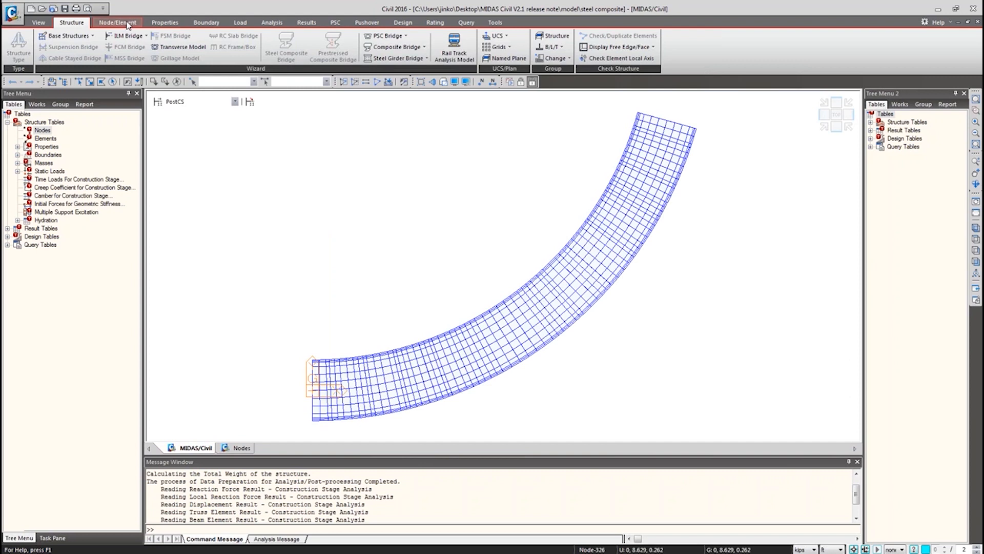
Define a user coordinate system rotated 45 degrees about the z axis using UCS by UCS.
left_click(506, 36)
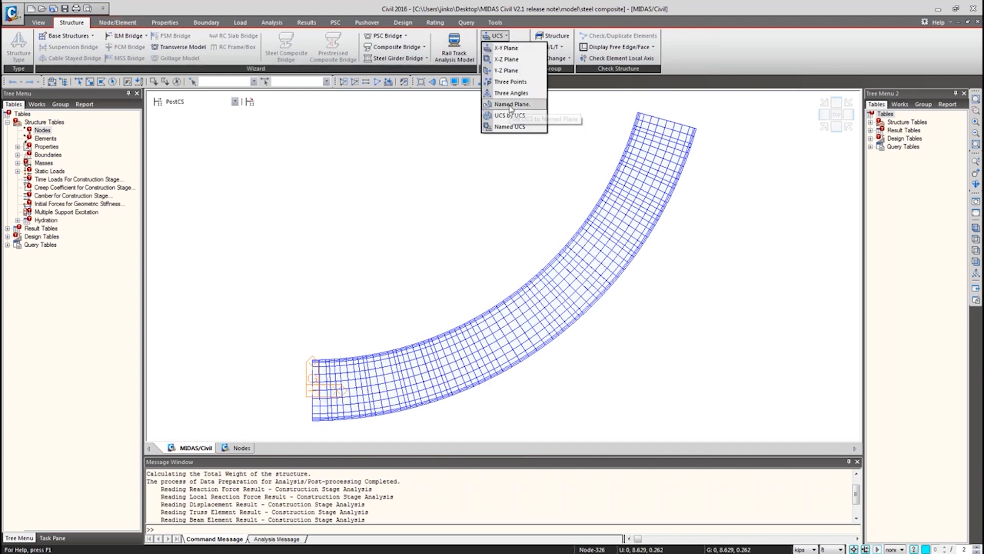
left_click(508, 115)
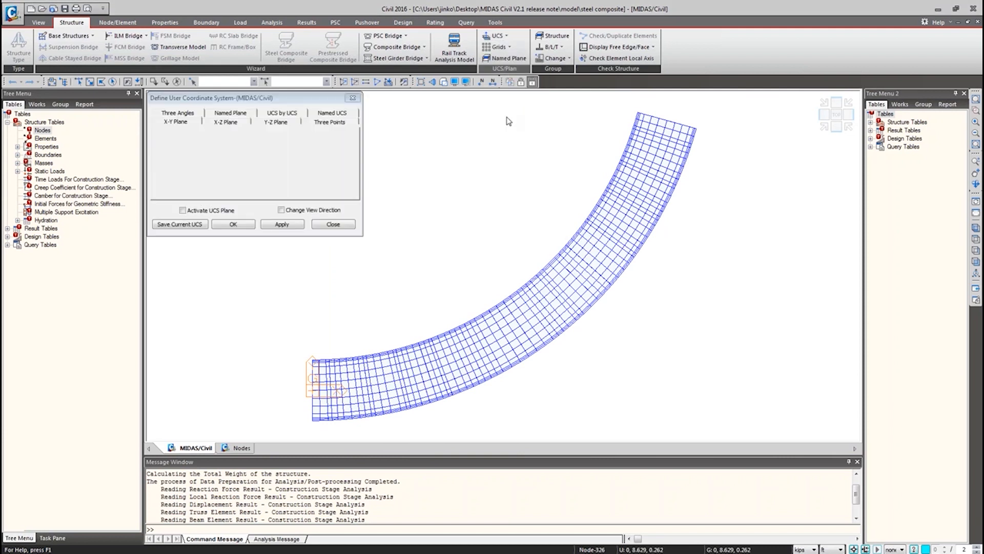
left_click(236, 138)
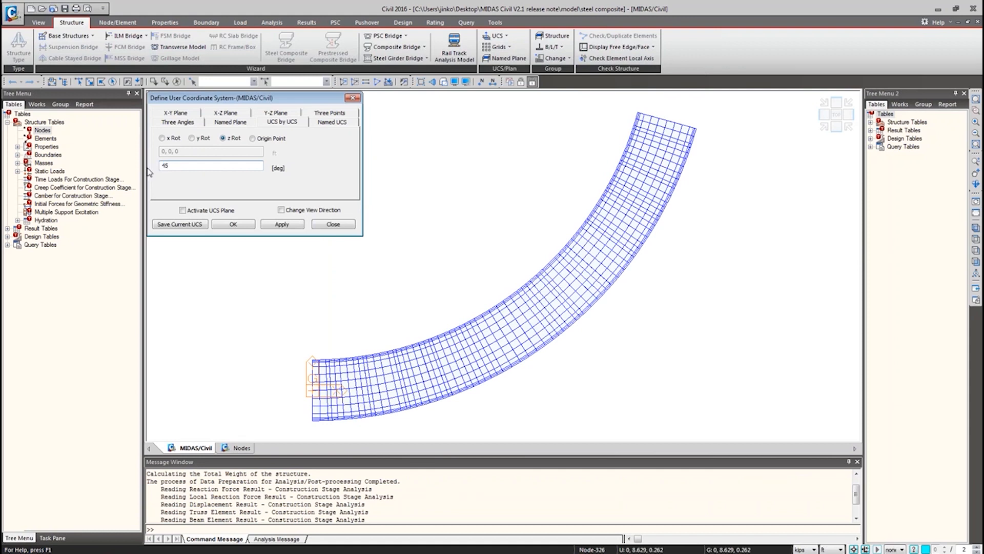
left_click(233, 224)
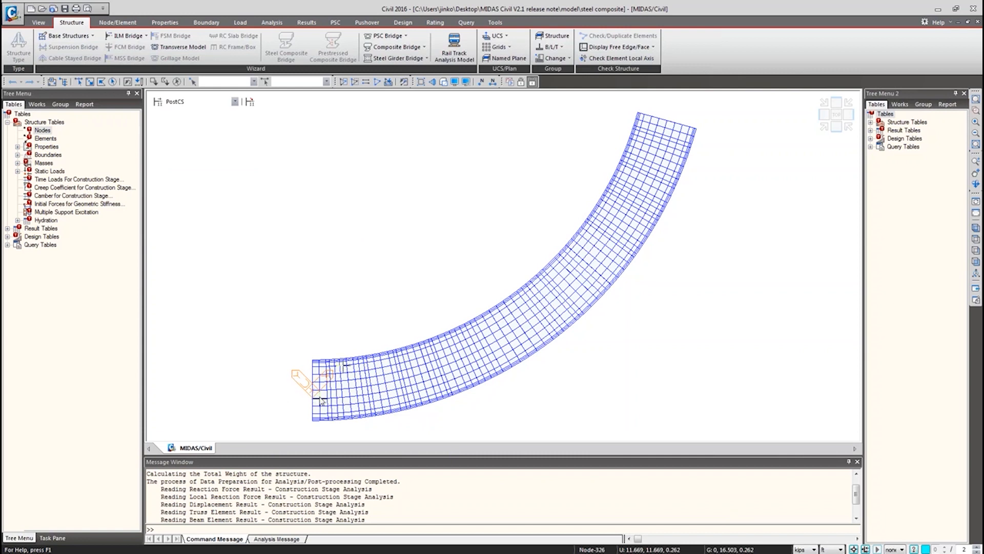
Reopen the node table and compare global and user coordinate system node coordinates from the top.
double_click(43, 131)
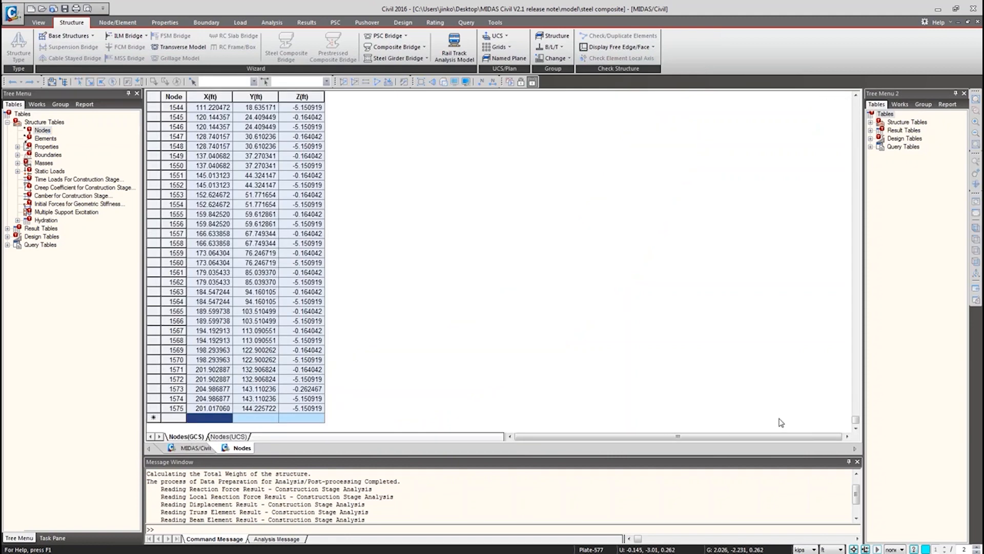
left_click_drag(855, 422, 852, 94)
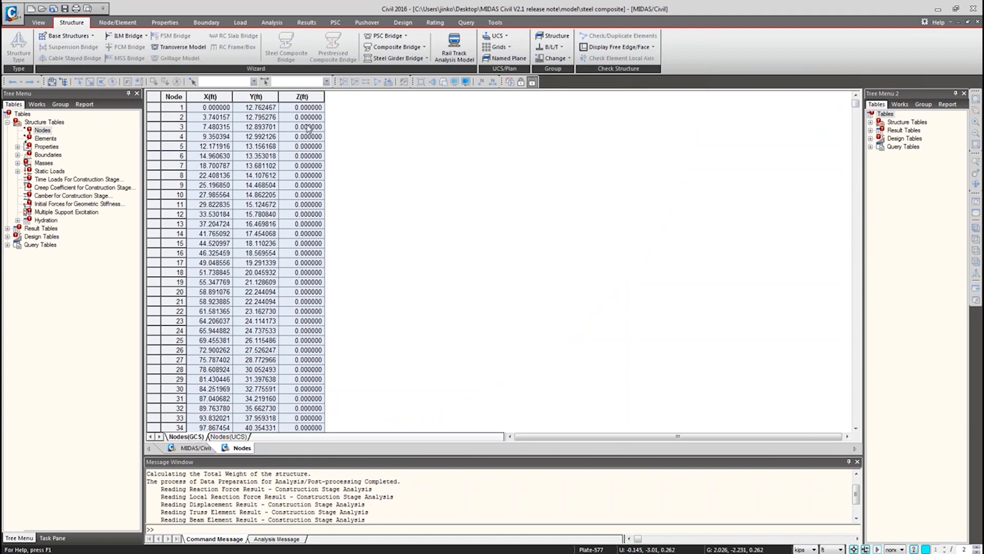
left_click(229, 436)
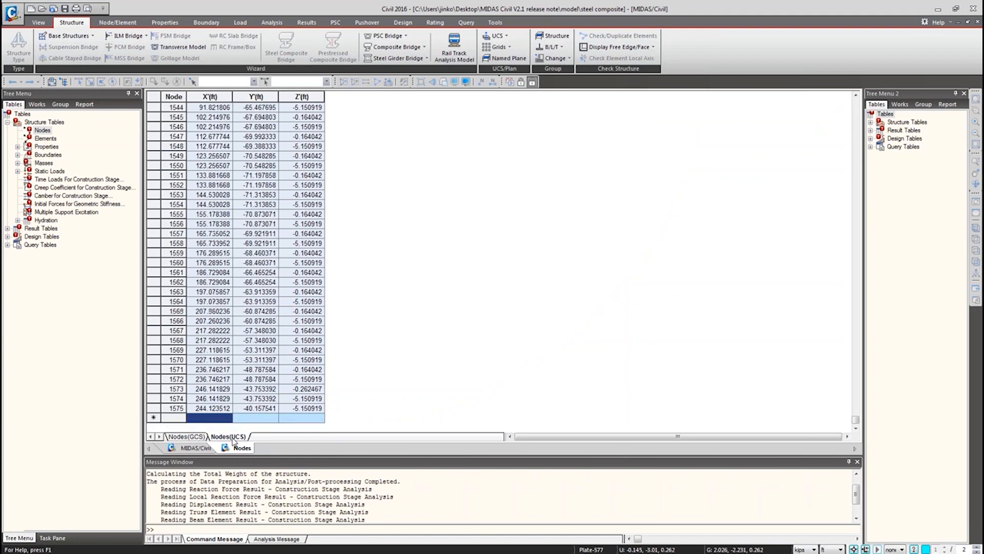
left_click_drag(856, 420, 845, 104)
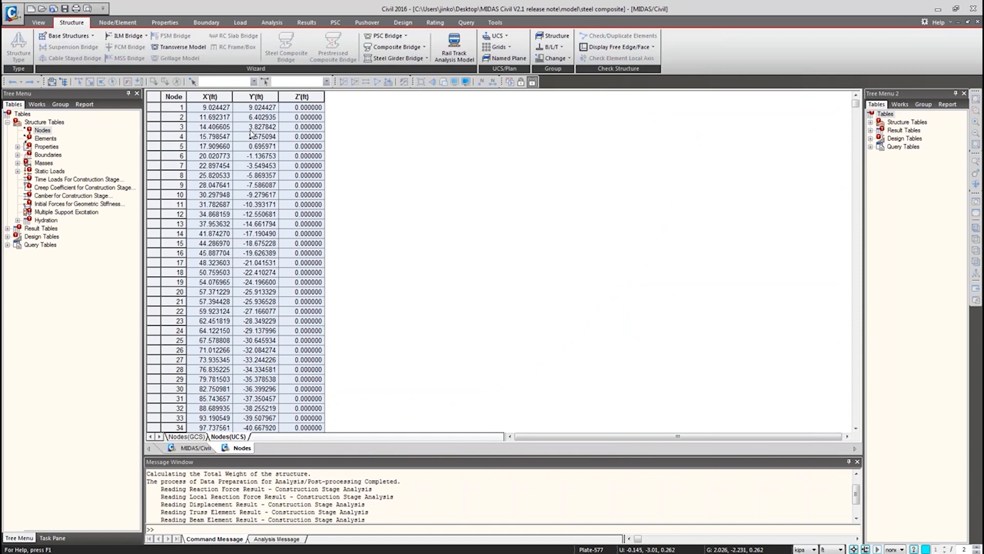
Select all rows of the UCS node coordinate table and copy them.
left_click(156, 99)
left_click(156, 100)
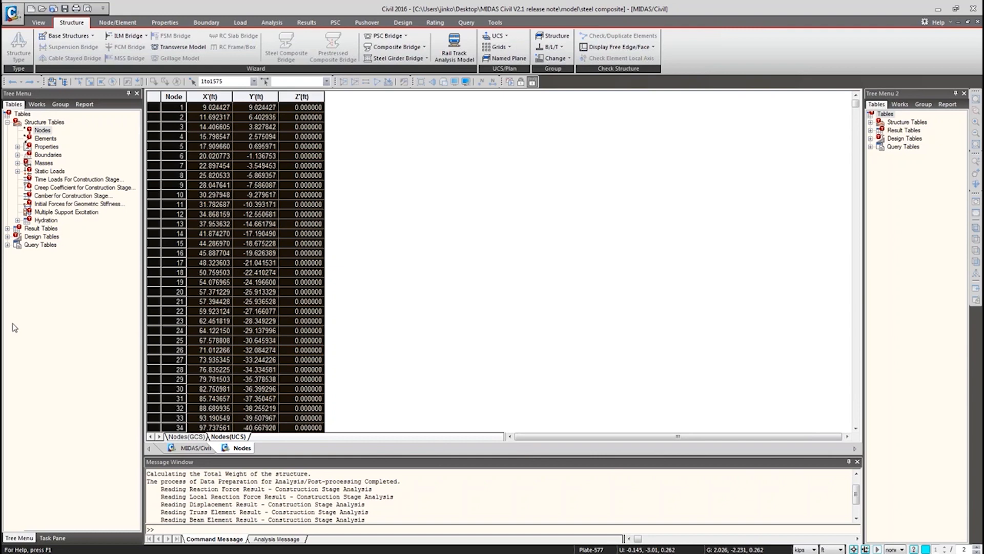
key("ctrl+c")
Switch to Excel and paste the node coordinates starting at cell B2.
key("alt+Tab")
left_click(70, 152)
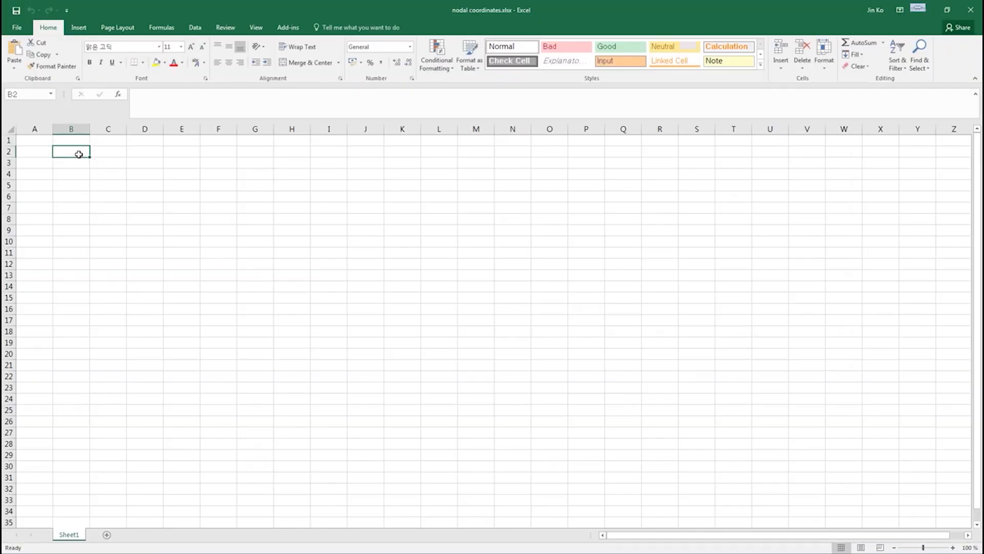
key("ctrl+v")
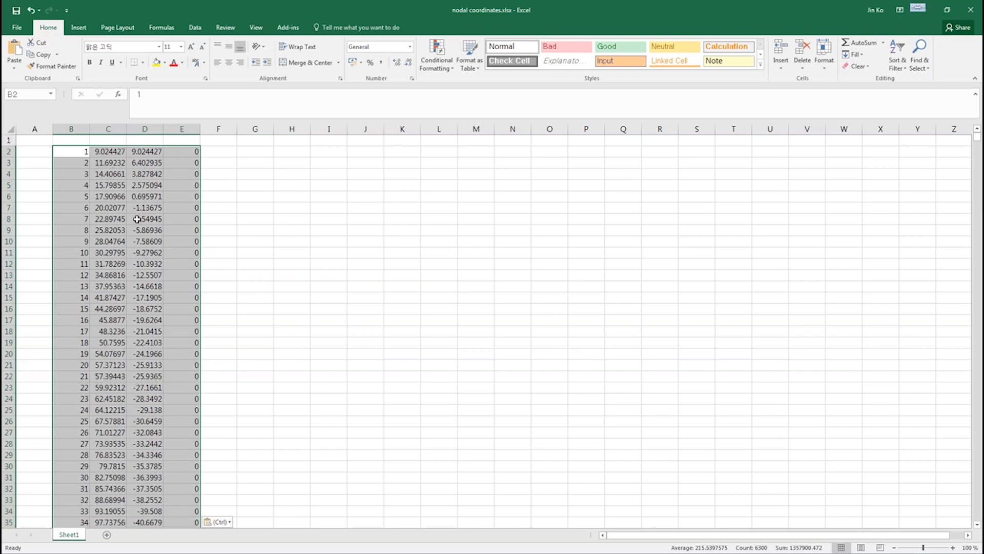
left_click(256, 312)
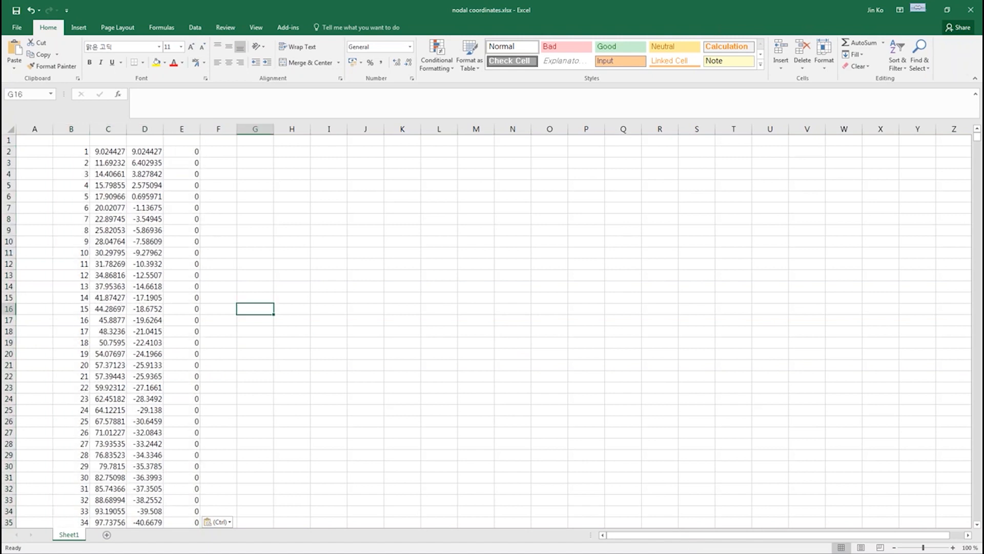
Return to MIDAS Civil, show the model view, and clear the node selection.
key("alt+Tab")
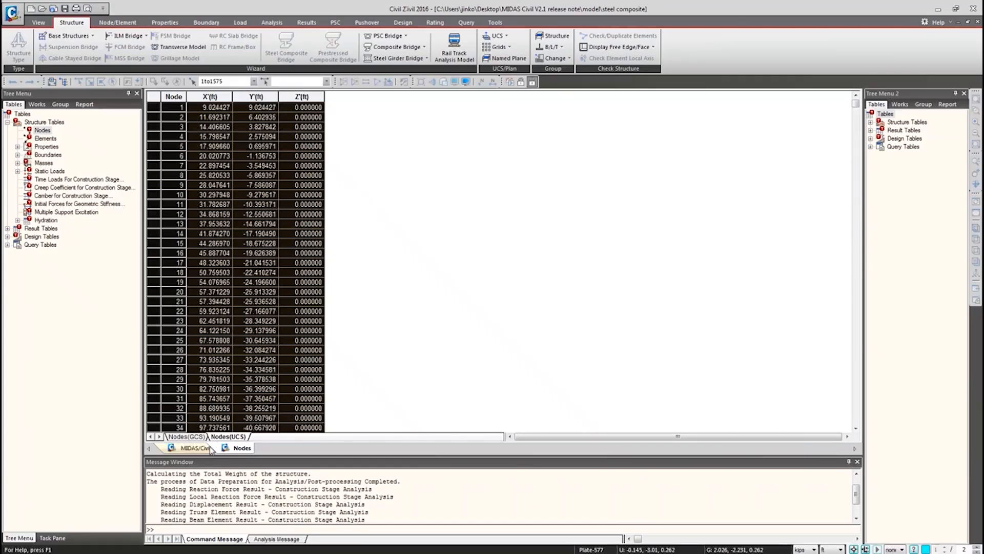
left_click(195, 447)
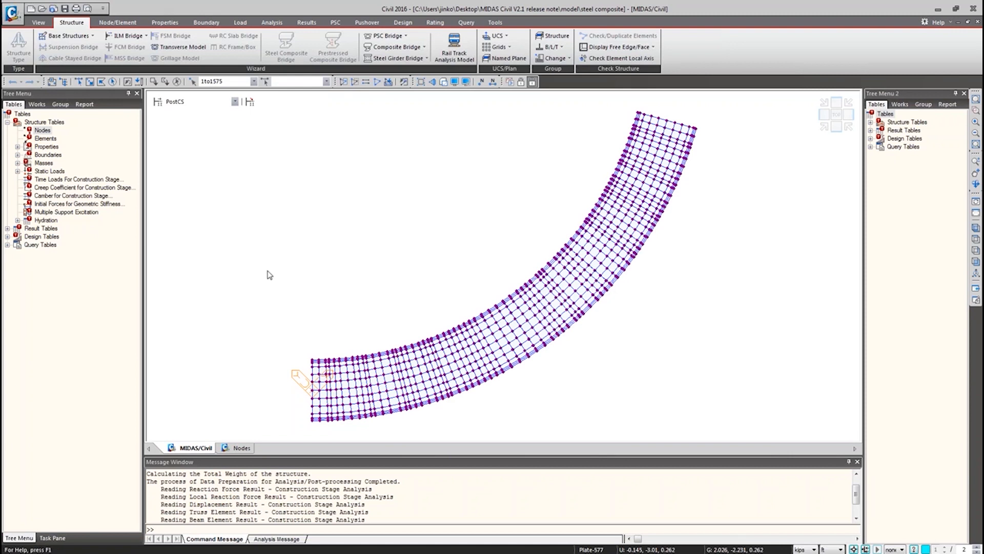
key("Escape")
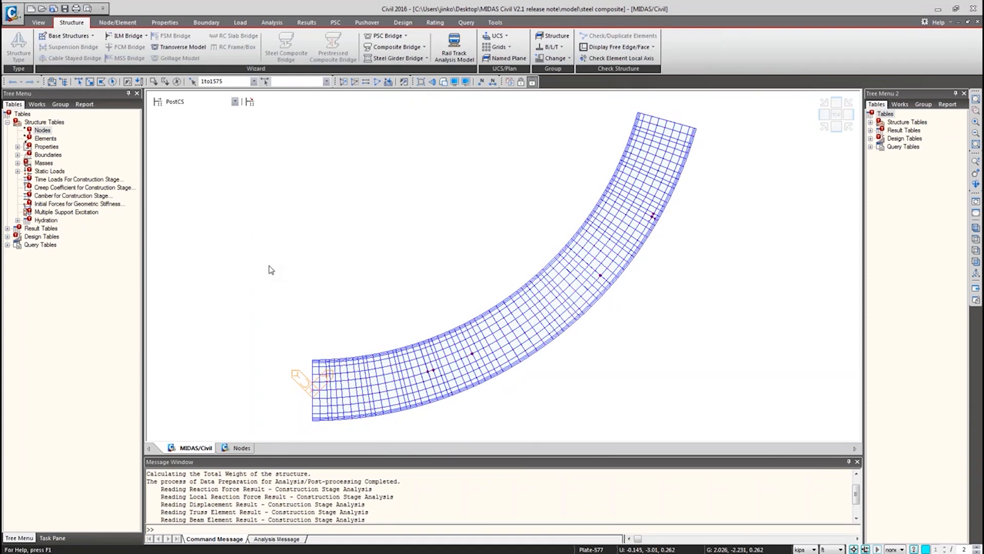
Open the Material Properties list and reposition its dialog.
left_click(171, 23)
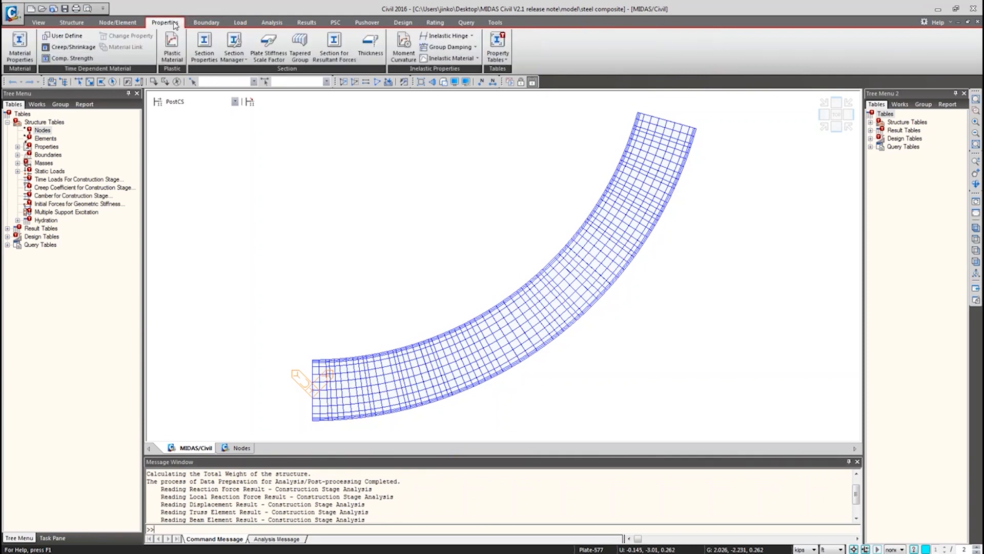
left_click(23, 54)
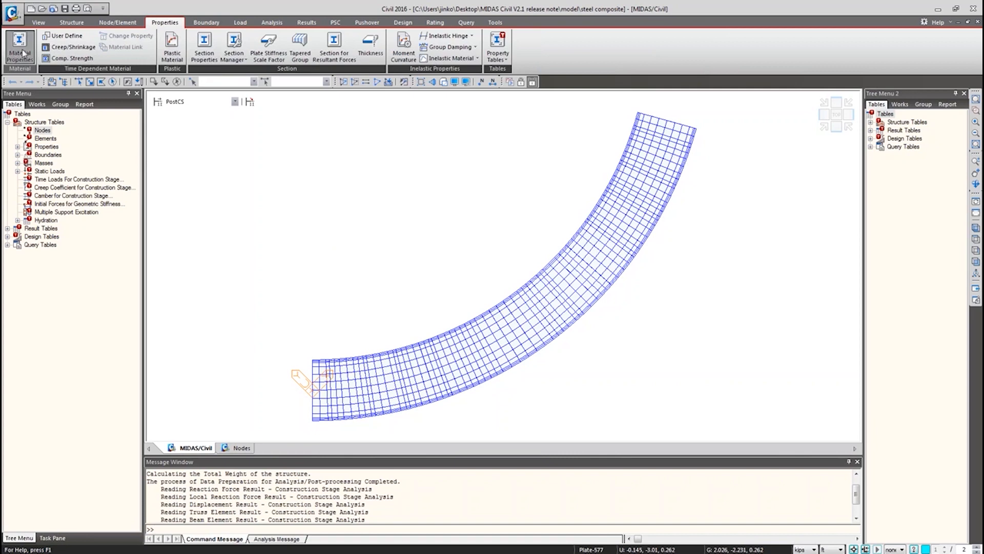
left_click_drag(109, 9, 237, 116)
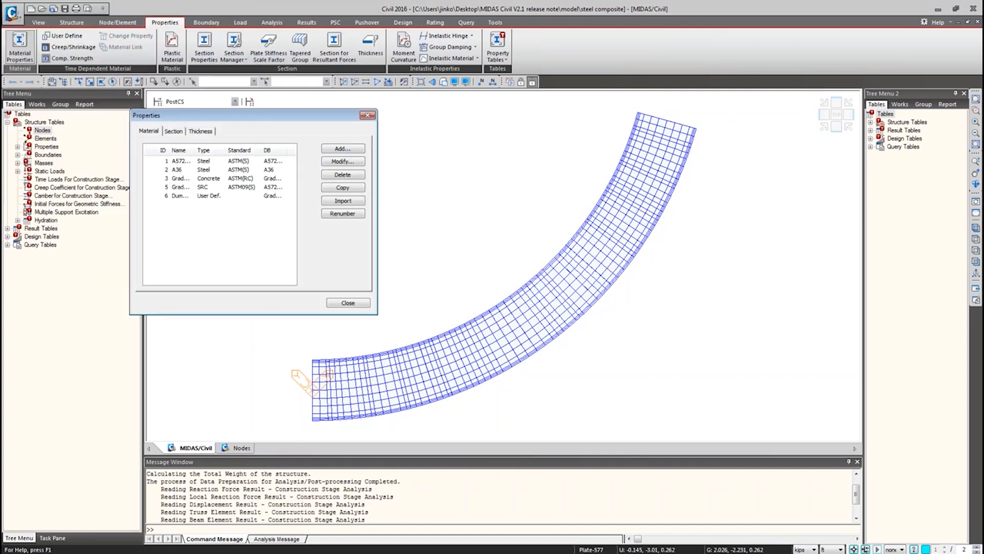
Start adding a material and browse the steel standards, picking EN10149-3(S), then close the material dialog.
left_click(344, 149)
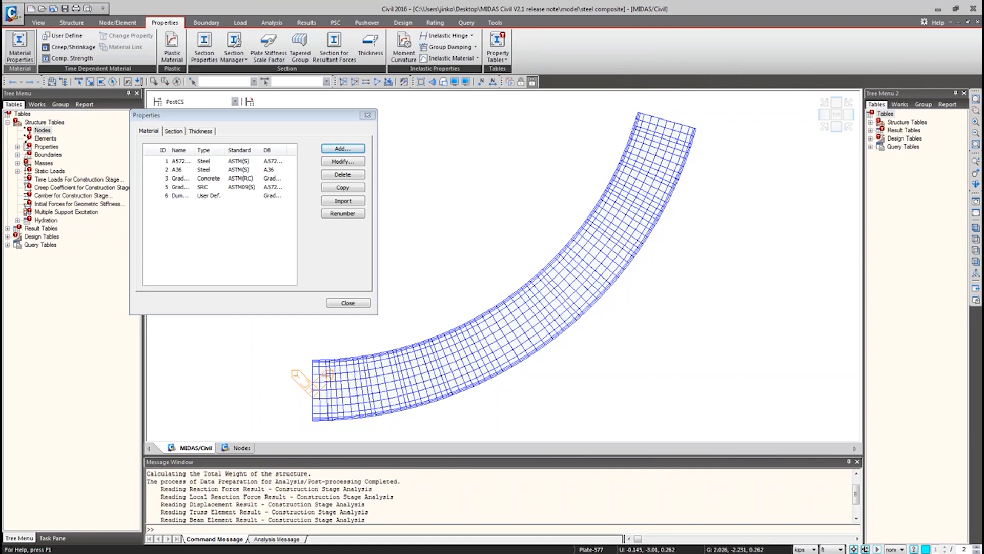
left_click(399, 151)
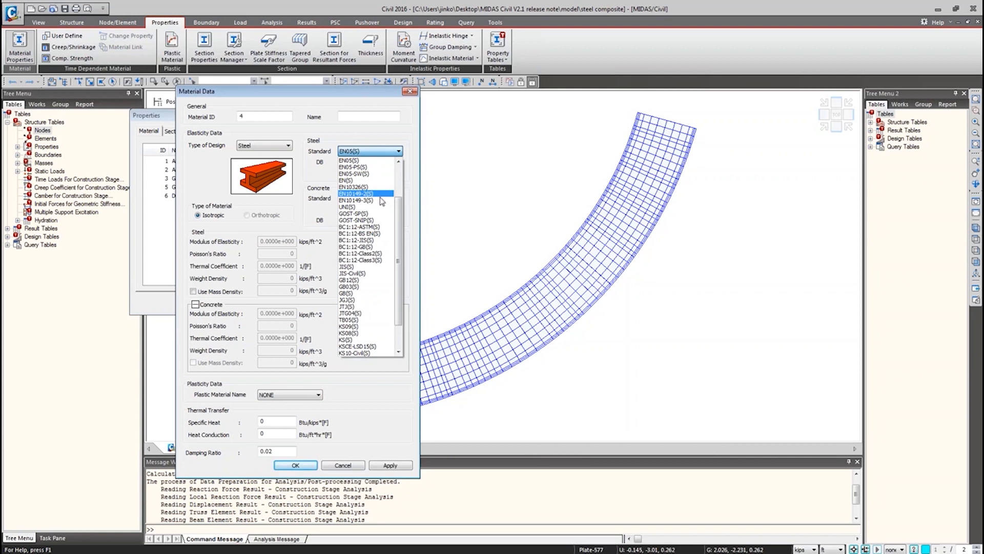
left_click(381, 195)
left_click(382, 150)
left_click(382, 169)
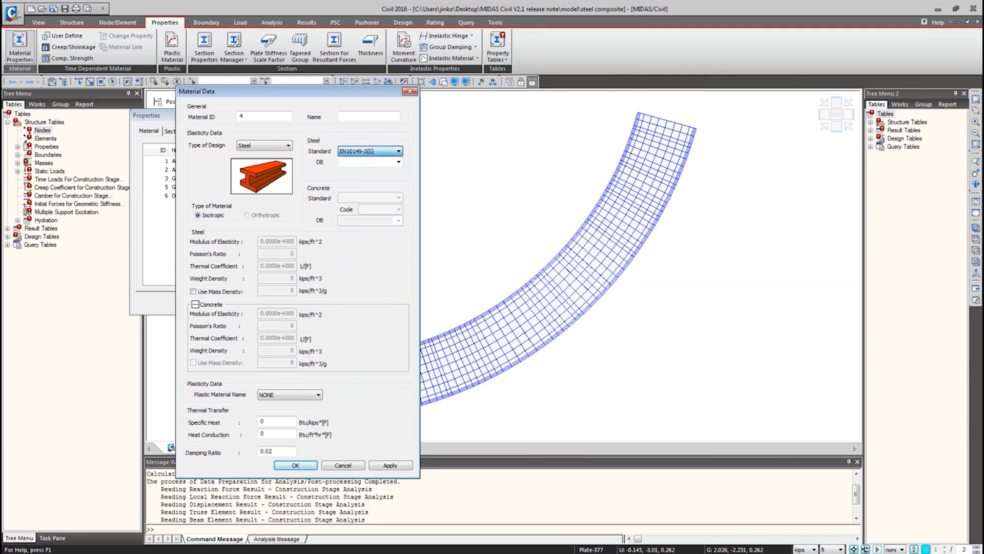
left_click(409, 93)
Add a new section from the Section list and set its shape type to Upright.
left_click(174, 131)
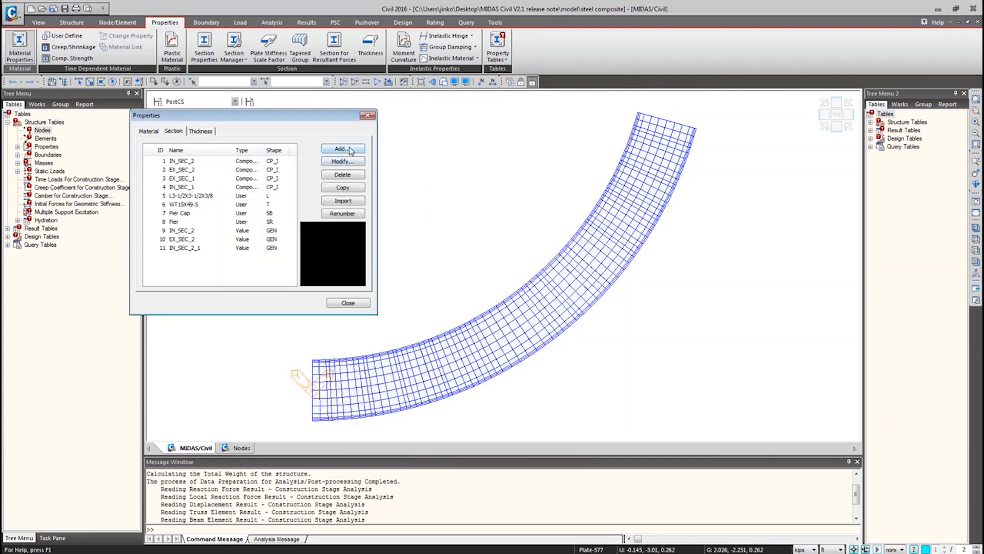
left_click(351, 149)
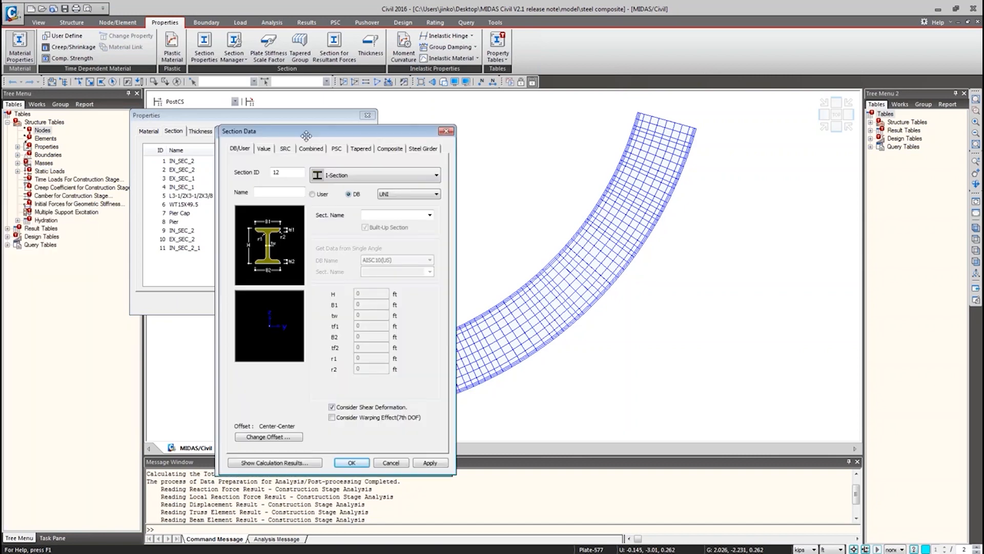
left_click(433, 175)
left_click(431, 160)
left_click(428, 155)
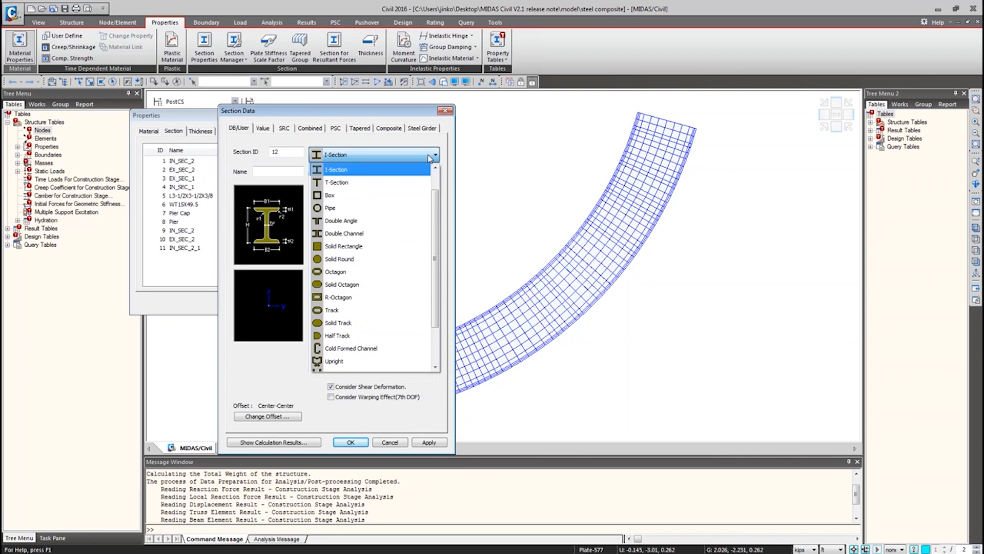
left_click(436, 155)
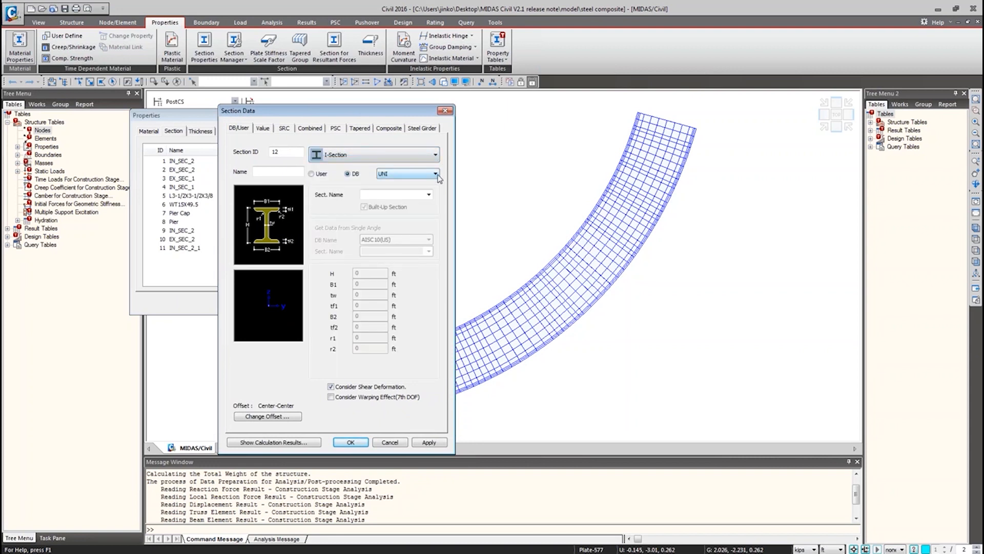
left_click(436, 155)
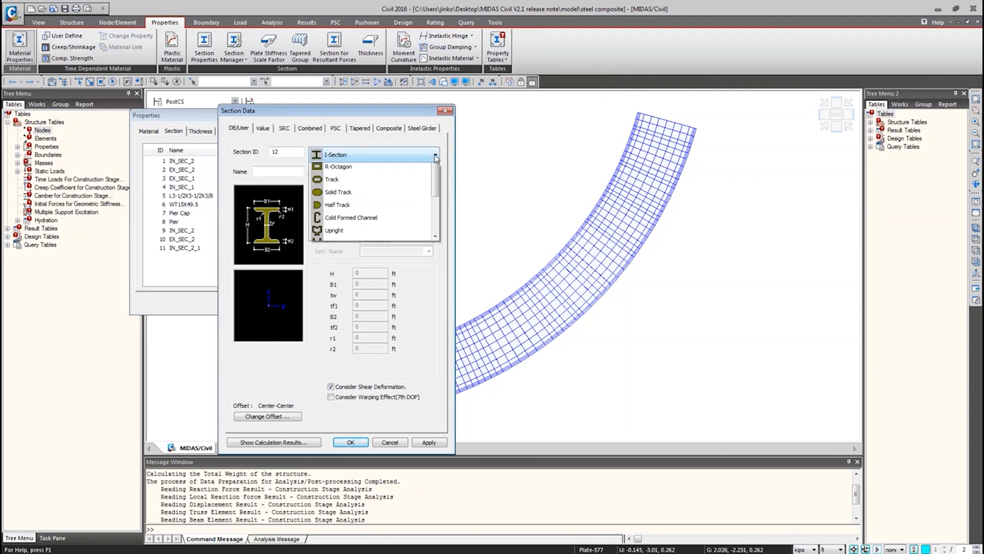
scroll(433, 211, "down", 2)
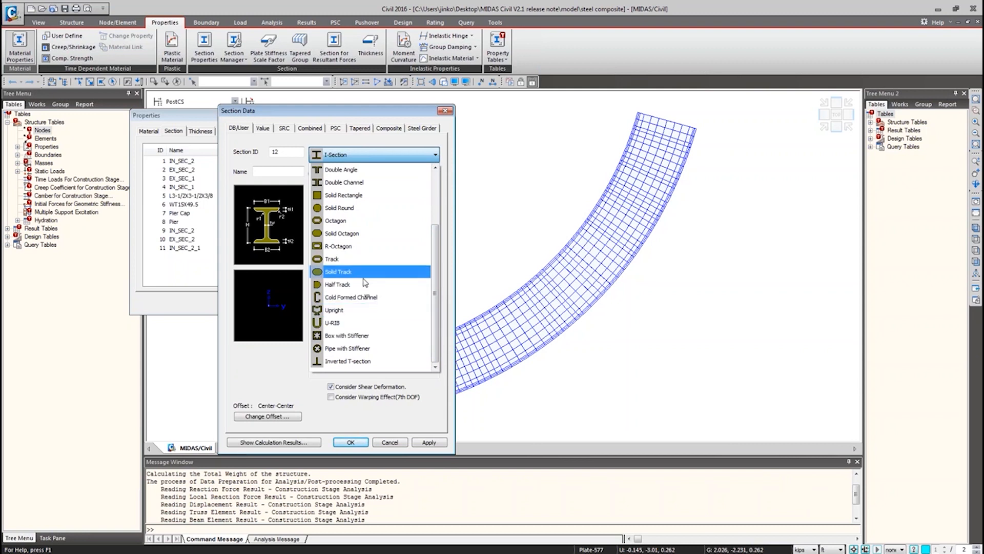
left_click(334, 310)
Pick section S120M from the UNI database for the Upright section.
left_click(436, 174)
left_click(435, 174)
left_click(428, 195)
left_click(418, 225)
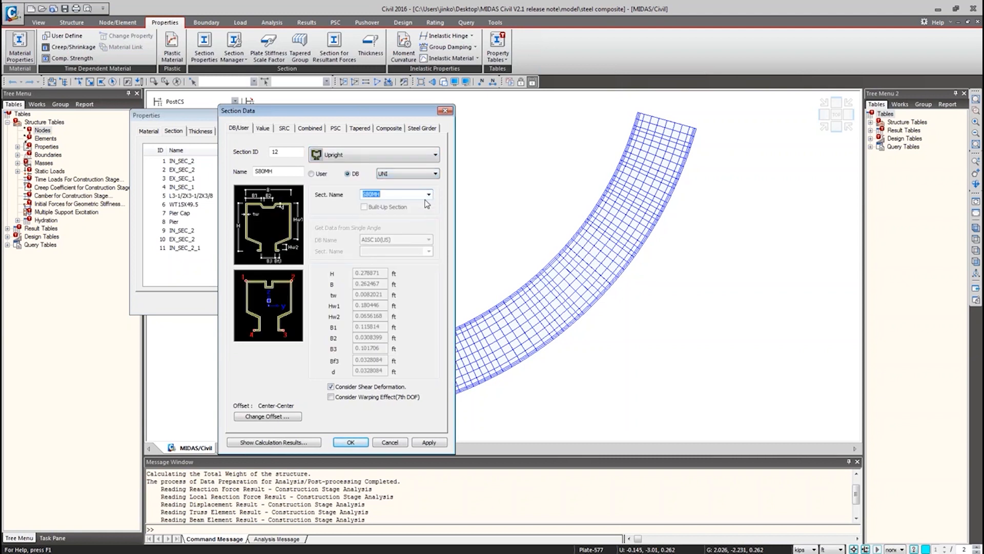
key("Down")
key("Down")
key("Down")
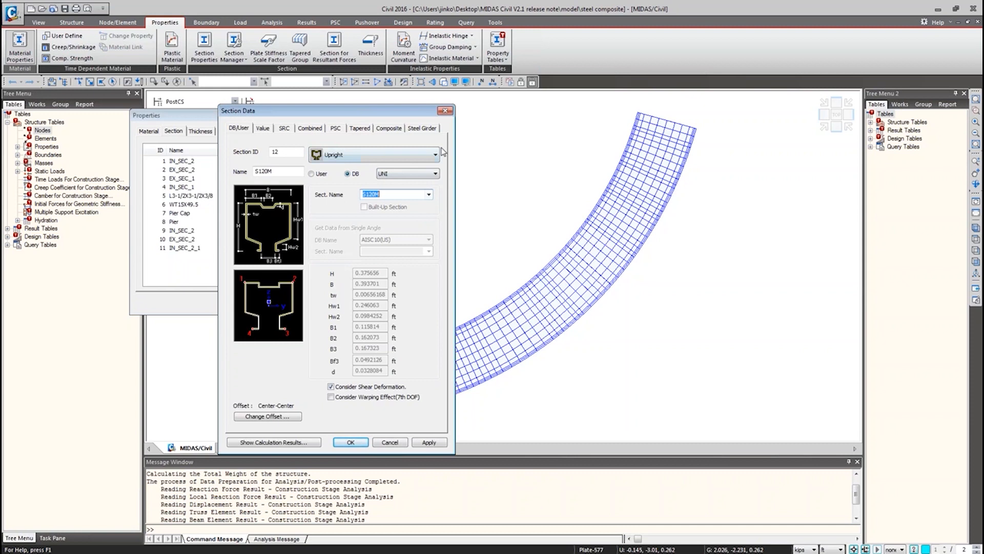
Switch the Upright section's database to ICHA and check the section name list.
left_click(435, 175)
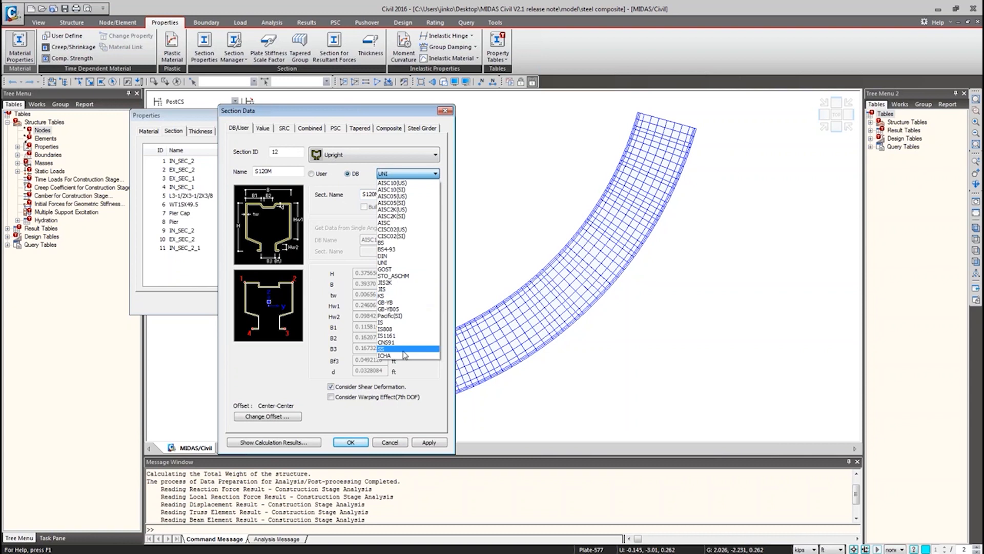
left_click(401, 356)
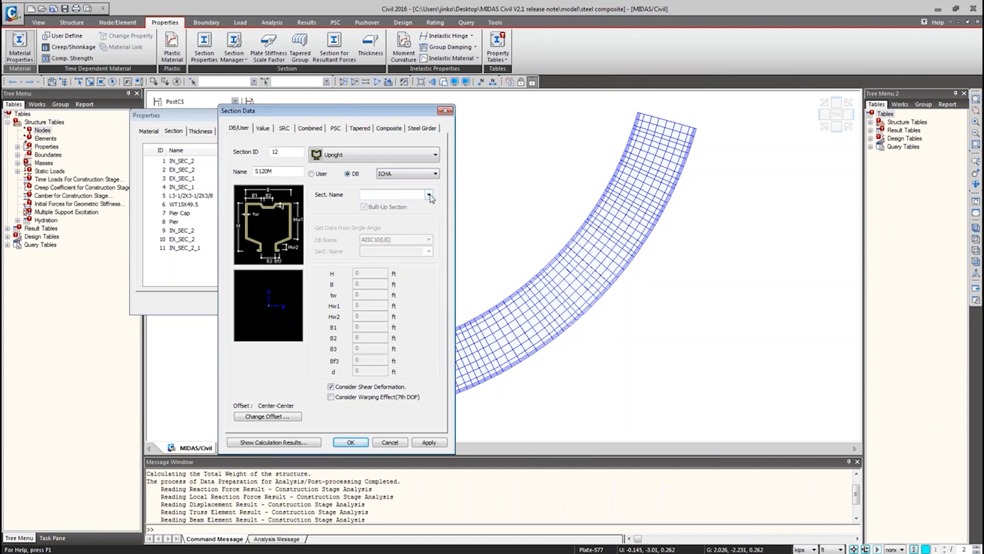
left_click(431, 197)
left_click(429, 194)
Change the section shape to Cold Formed Channel and pick section CA 30X11.3 from the ICHA database.
left_click(435, 155)
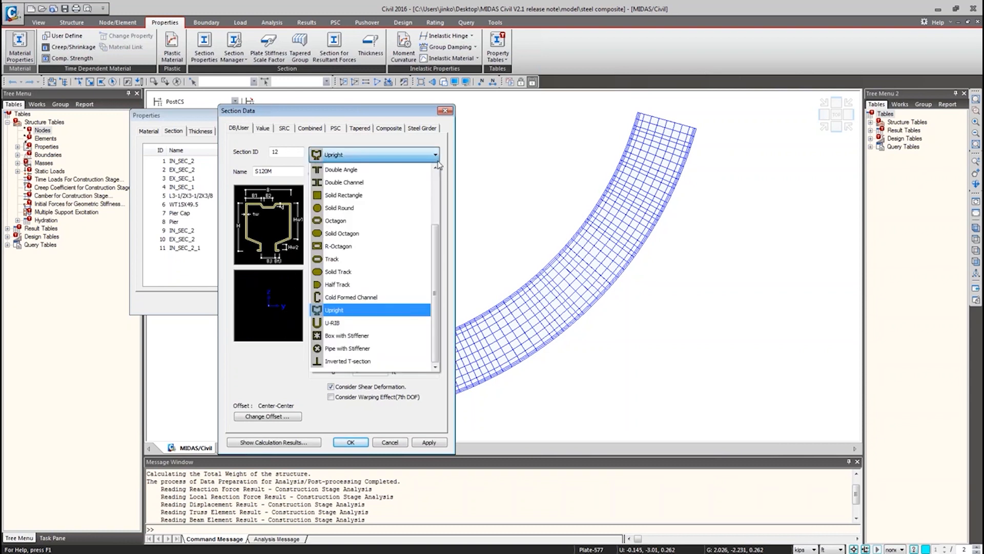
left_click(404, 298)
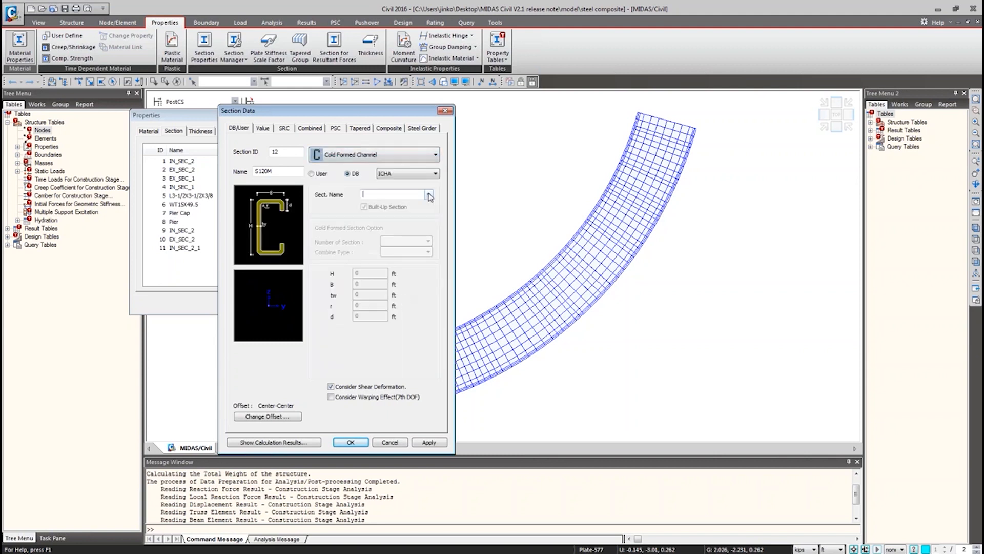
left_click(428, 195)
key("Up")
key("Up")
key("Up")
key("Up")
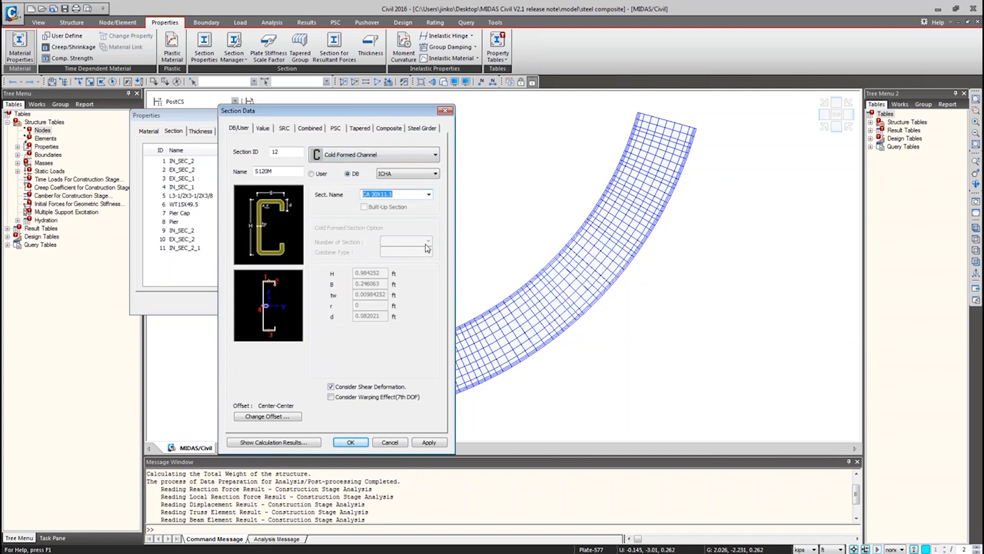
key("Up")
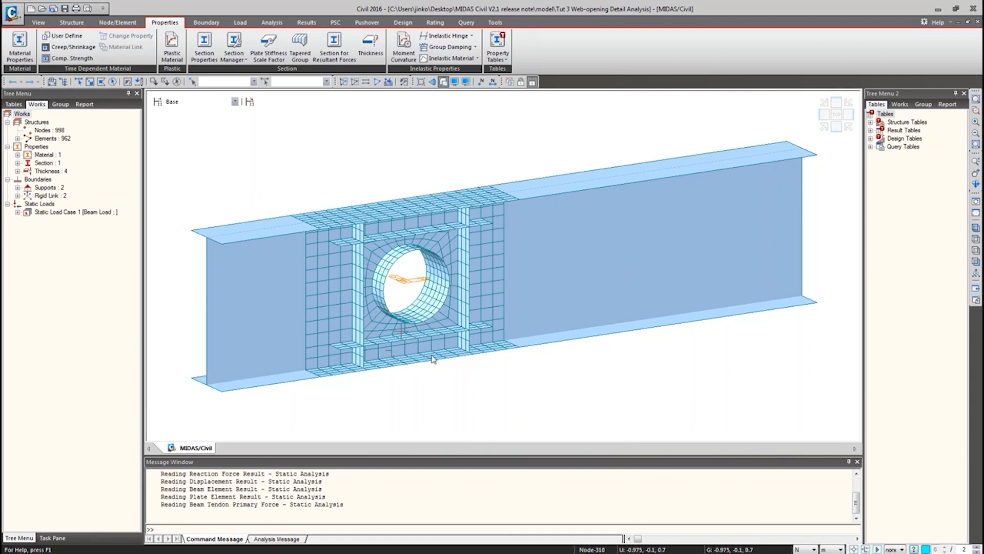
Select the elements of the Opening structure group and activate only them.
mouse_move(456, 319)
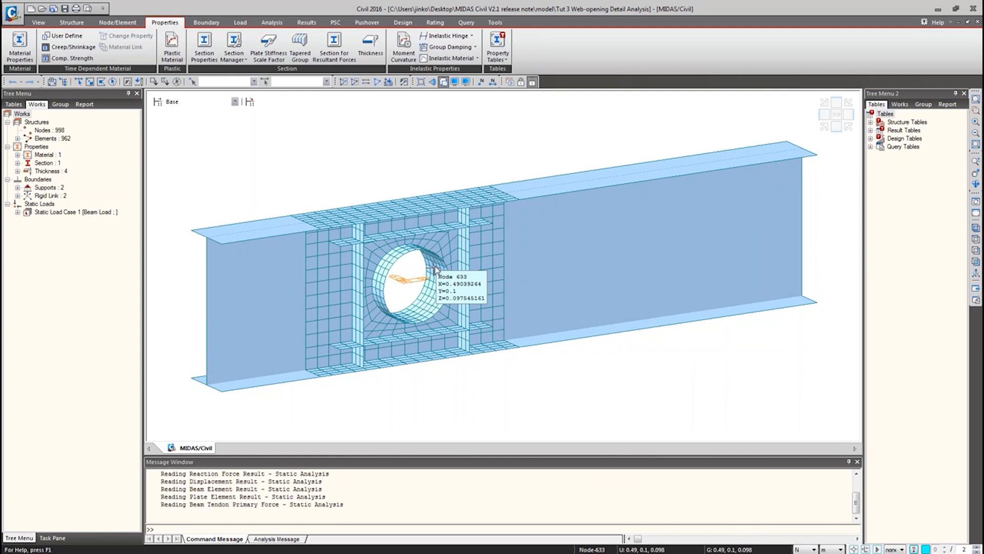
left_click(923, 104)
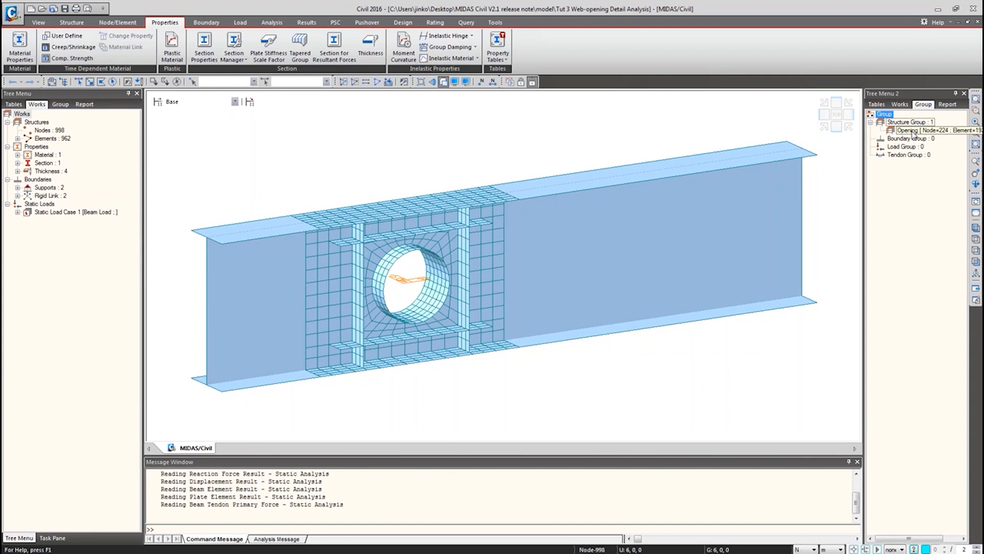
left_click(913, 131)
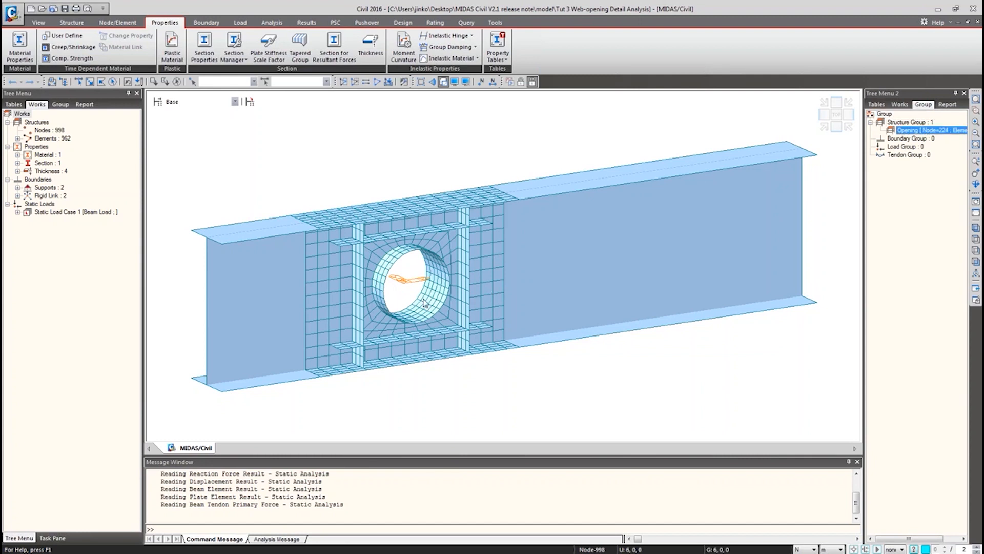
left_click(921, 139)
left_click(923, 124)
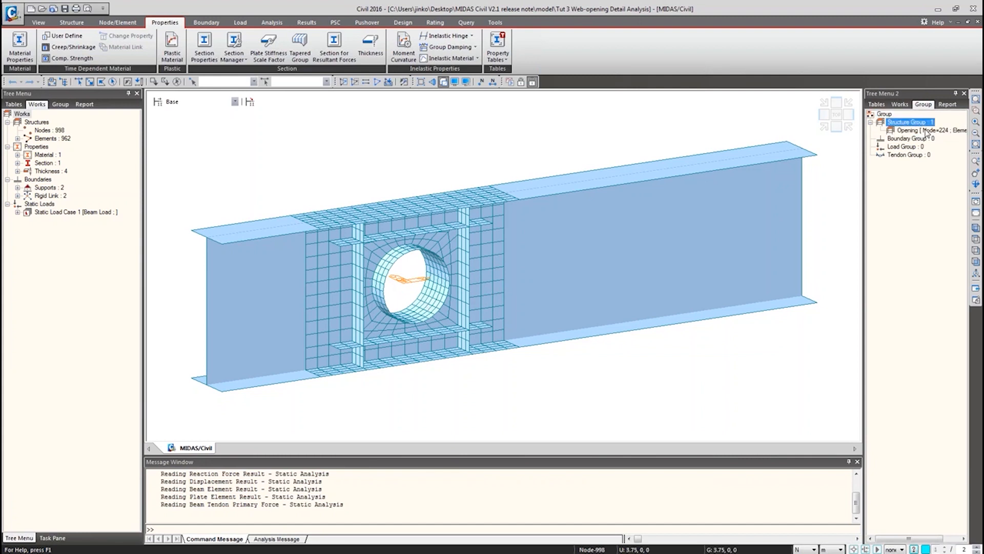
double_click(924, 130)
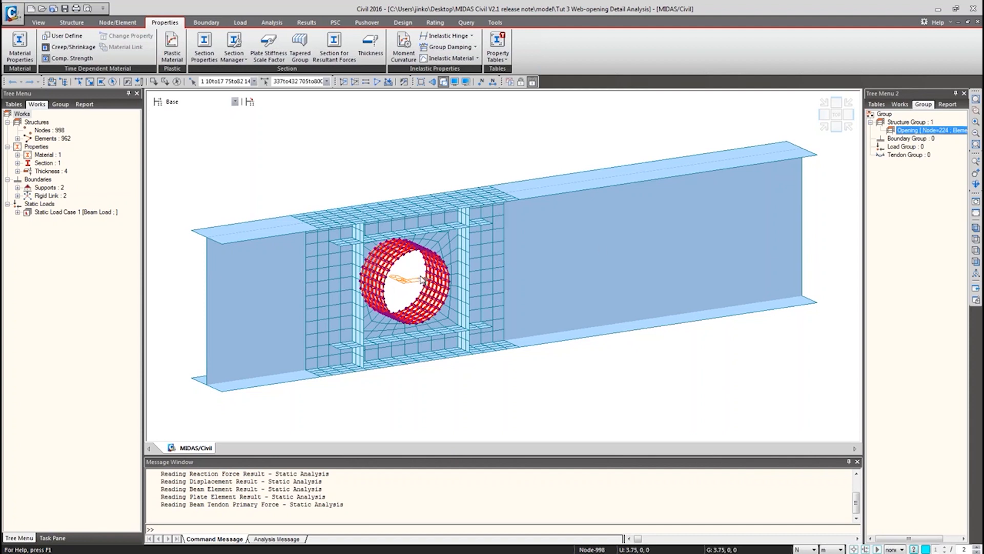
right_click(905, 132)
left_click(917, 197)
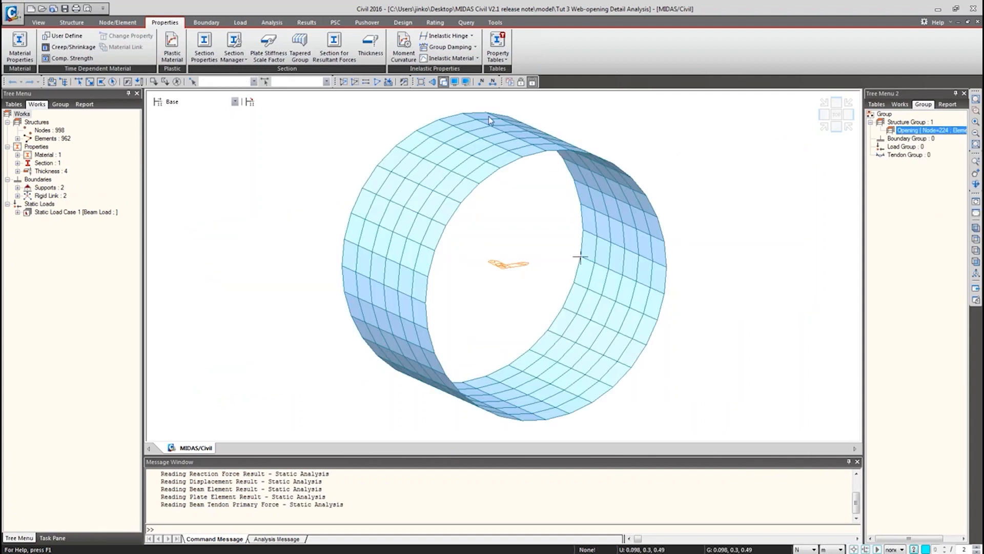
Turn on the display of element local axes.
left_click(454, 82)
left_click(454, 183)
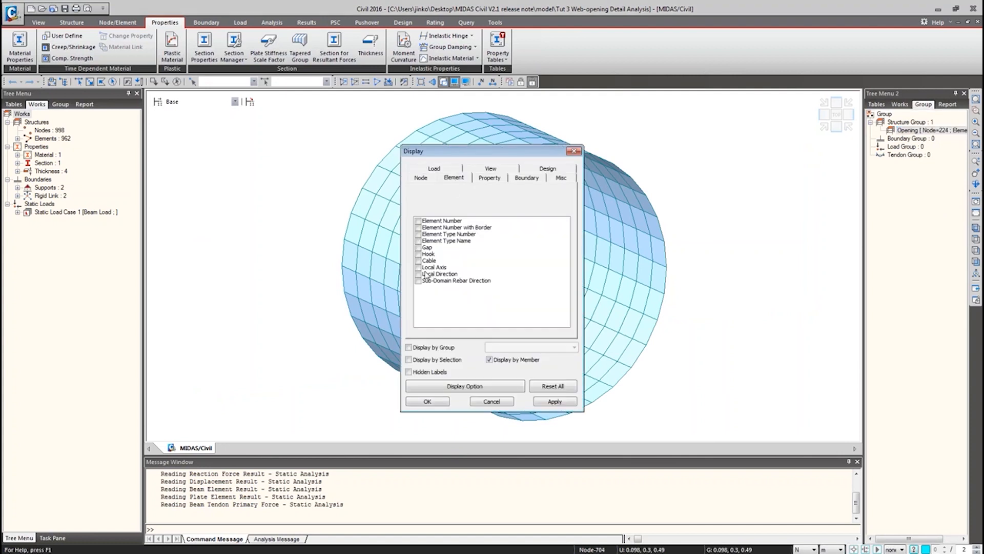
left_click(420, 274)
left_click(419, 274)
left_click(418, 267)
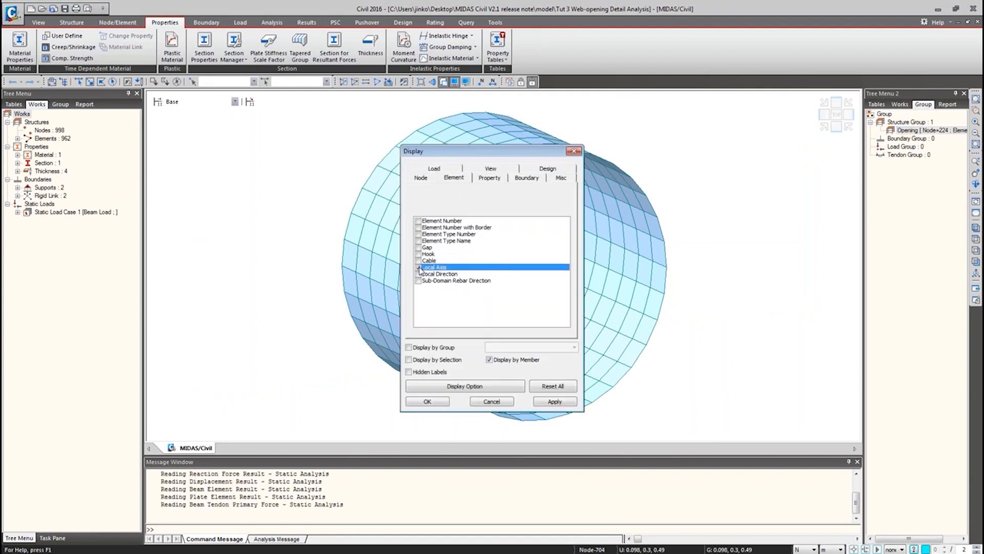
left_click(428, 401)
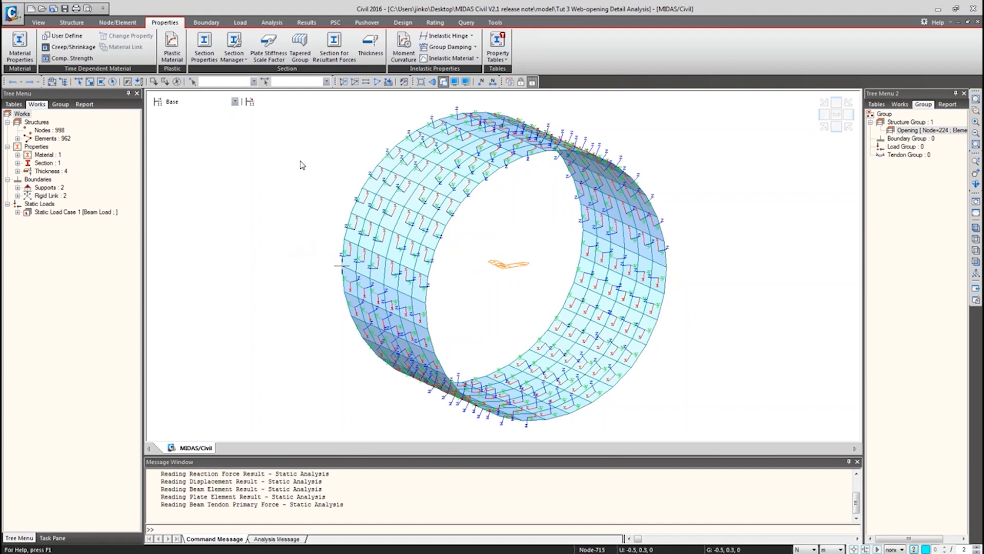
Select the Opening group plates and apply a Plate Local Axis with local-x along the +Y coordinate direction.
left_click(937, 131)
double_click(937, 132)
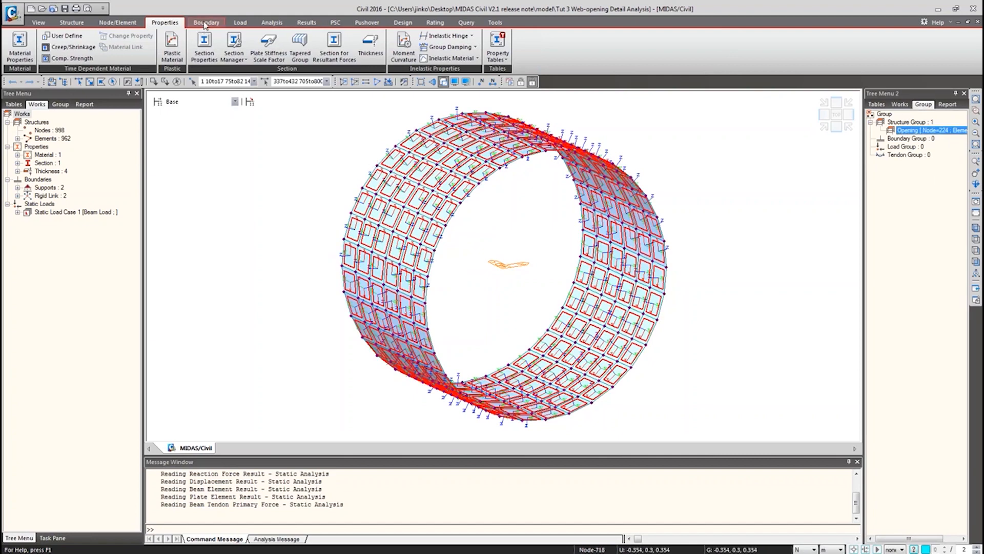
left_click(308, 22)
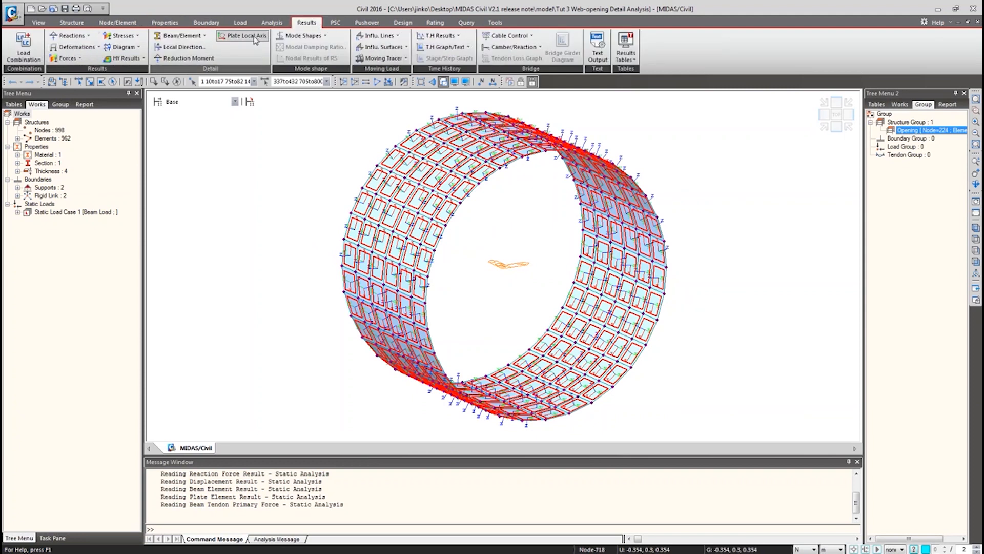
left_click(260, 40)
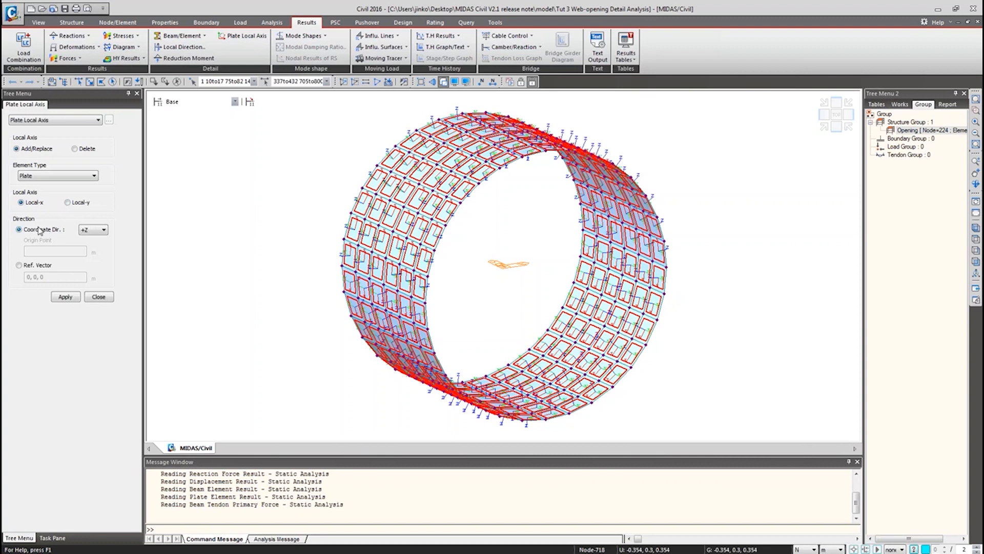
left_click(93, 234)
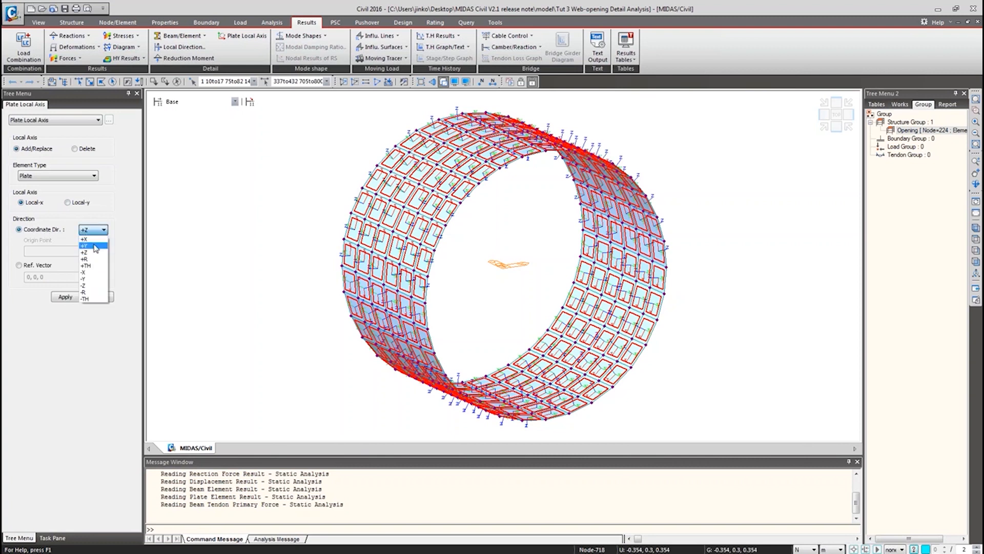
left_click(95, 247)
left_click(71, 299)
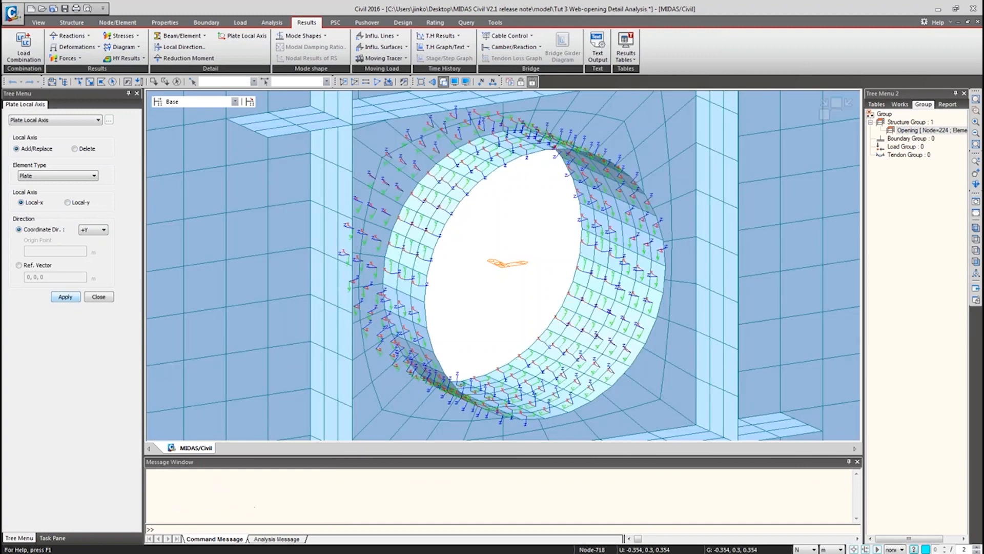
Inspect the reoriented plate local axes around the opening from another angle.
right_click(914, 132)
left_click(925, 201)
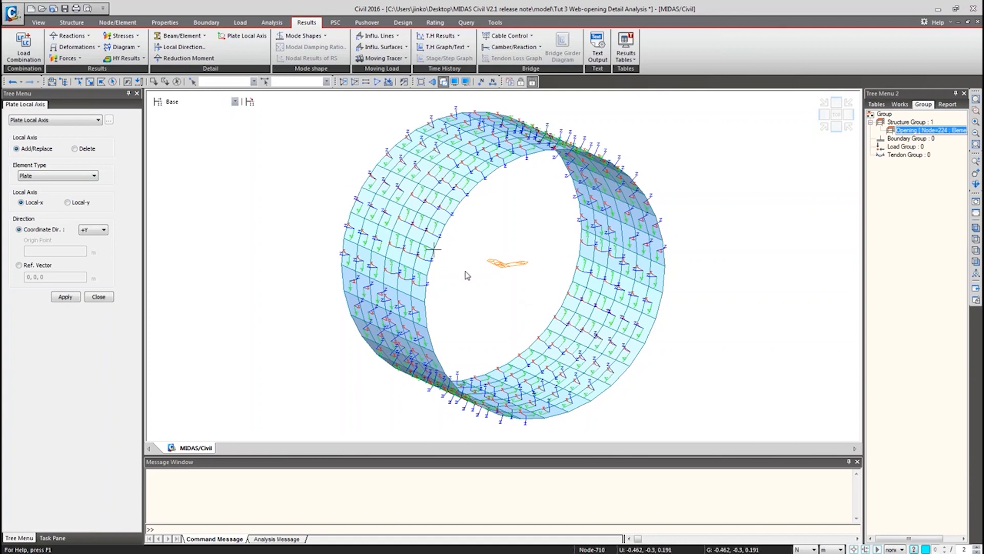
middle_click_drag(467, 275, 478, 297, "ctrl")
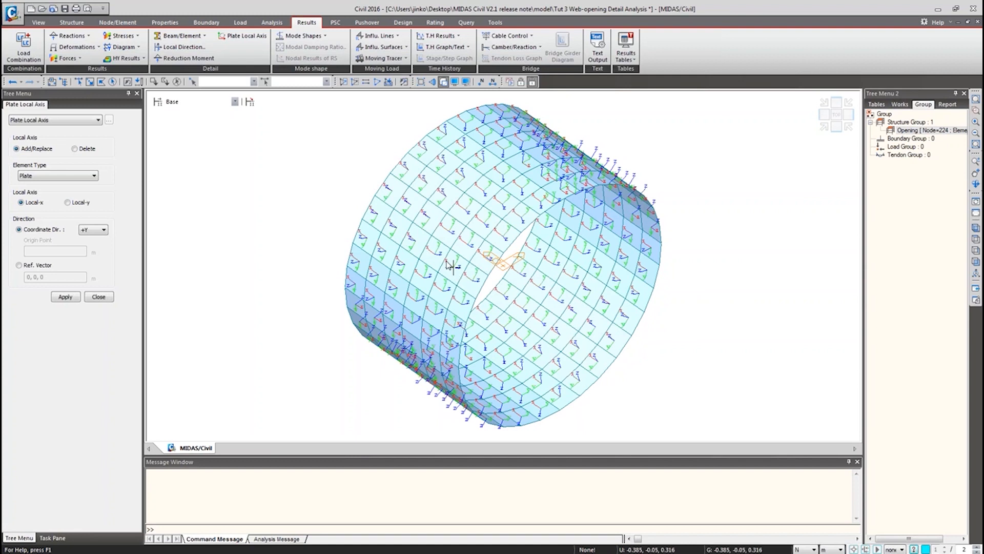
mouse_move(434, 255)
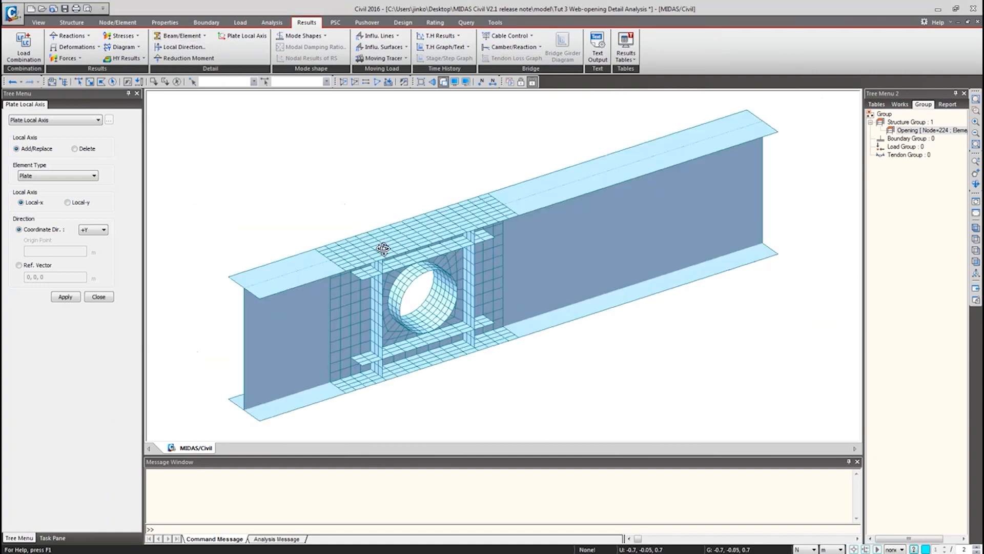
Display the element local axes across the girder web around the opening.
scroll(363, 238, "up", 5)
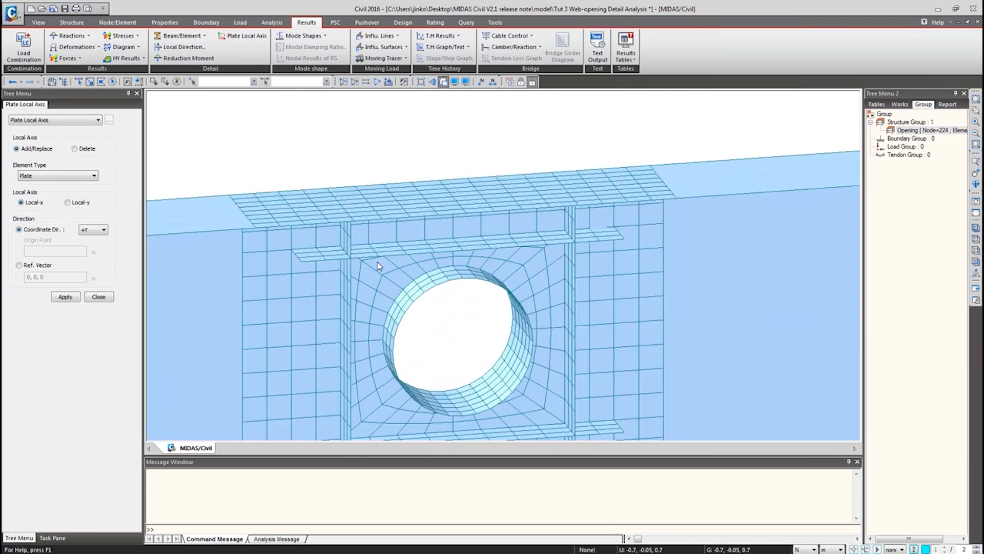
scroll(409, 325, "up", 3)
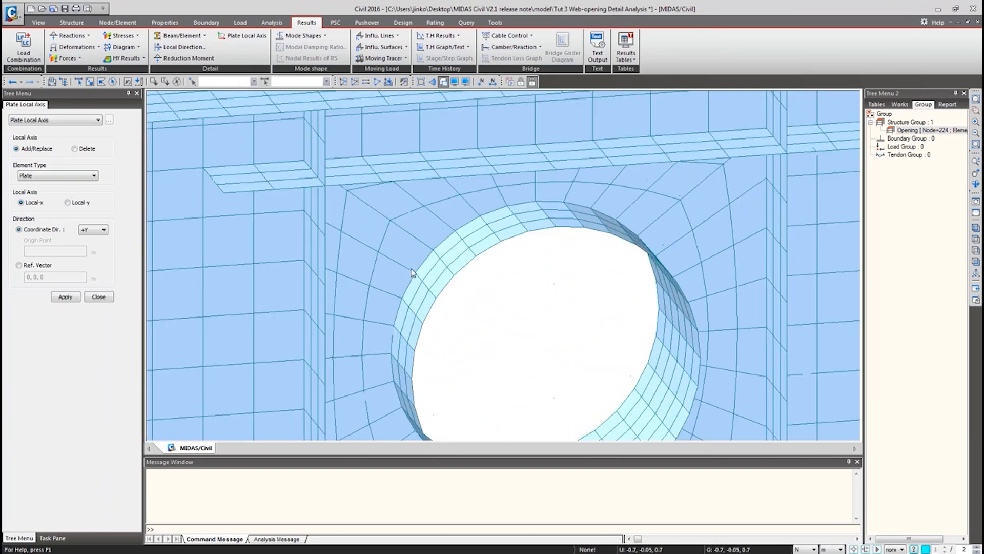
left_click(454, 82)
left_click(419, 267)
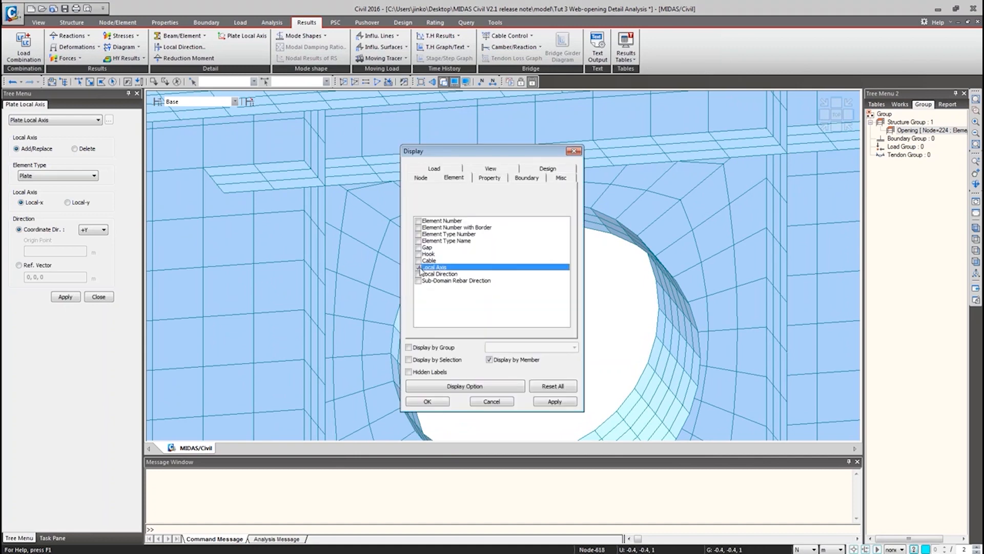
left_click(426, 401)
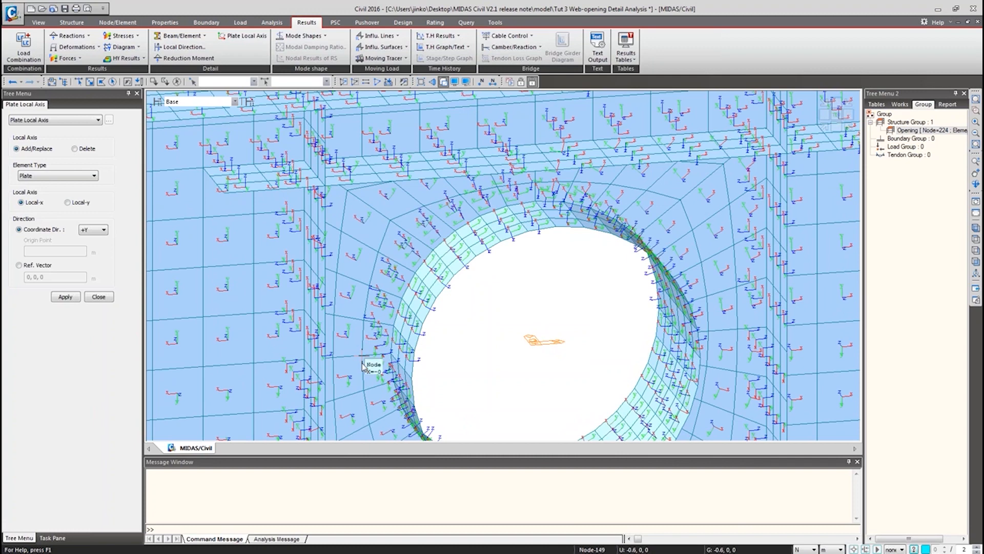
mouse_move(355, 293)
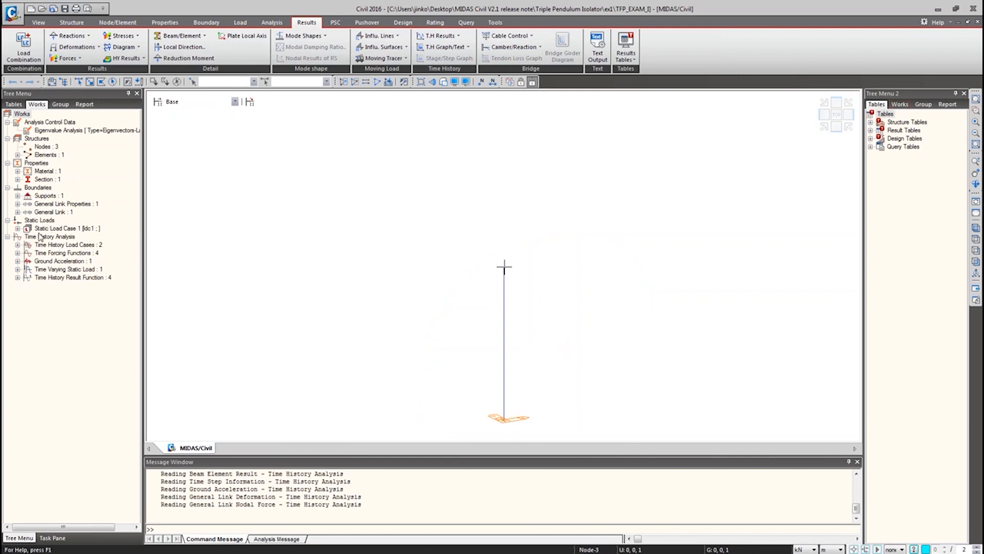
Open the properties of the TFP triple friction pendulum general link and move the dialog aside.
left_click(18, 203)
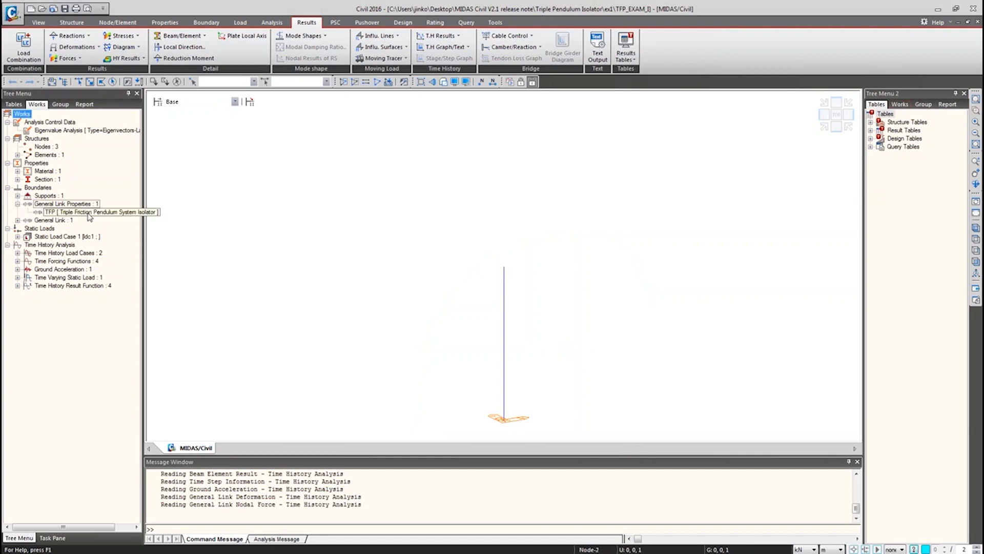
right_click(88, 212)
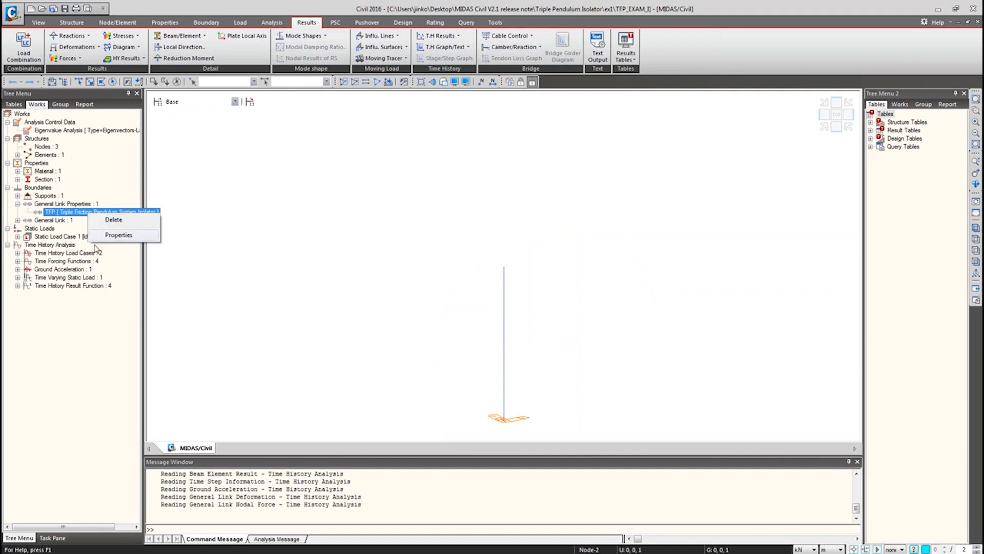
left_click(35, 218)
left_click(18, 220)
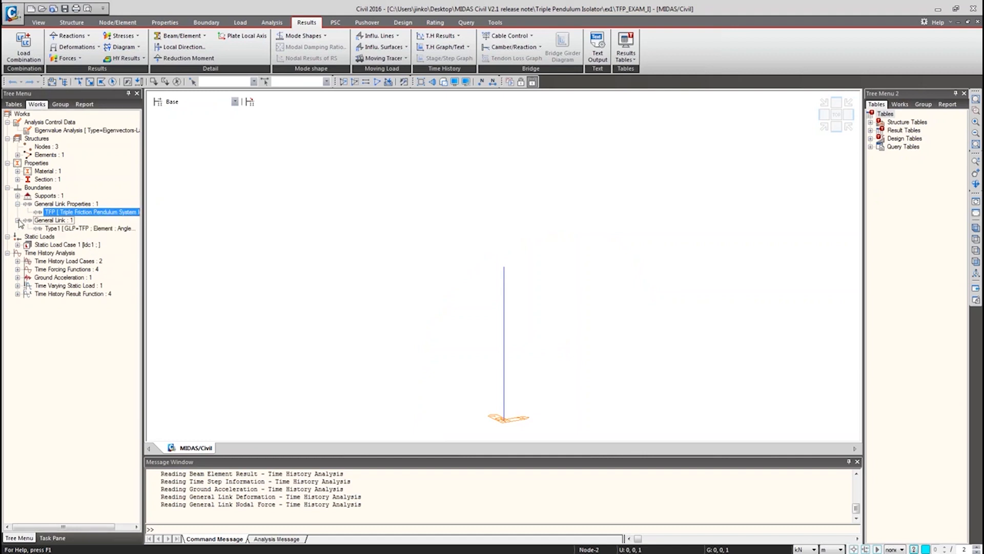
left_click(63, 229)
right_click(63, 230)
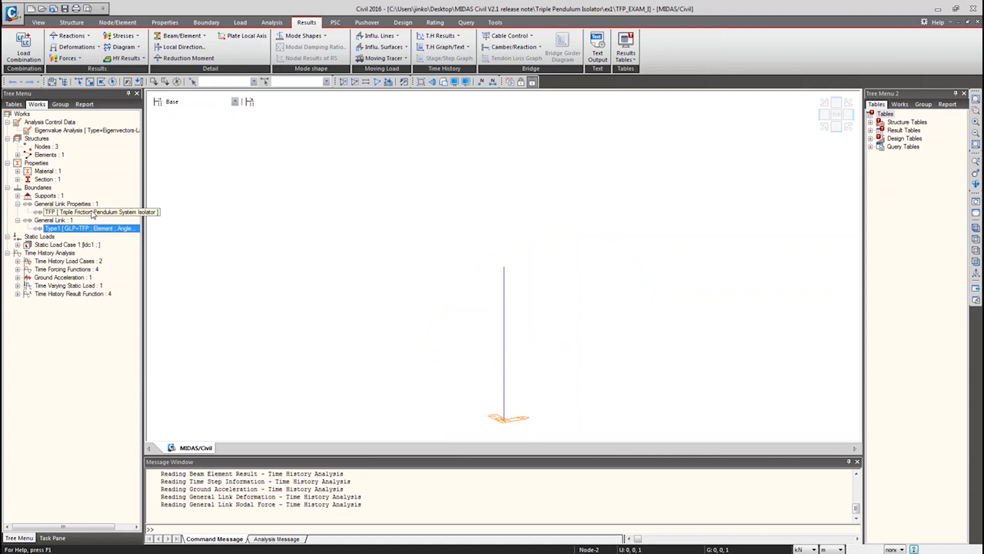
right_click(101, 231)
left_click(129, 350)
right_click(83, 210)
left_click(108, 234)
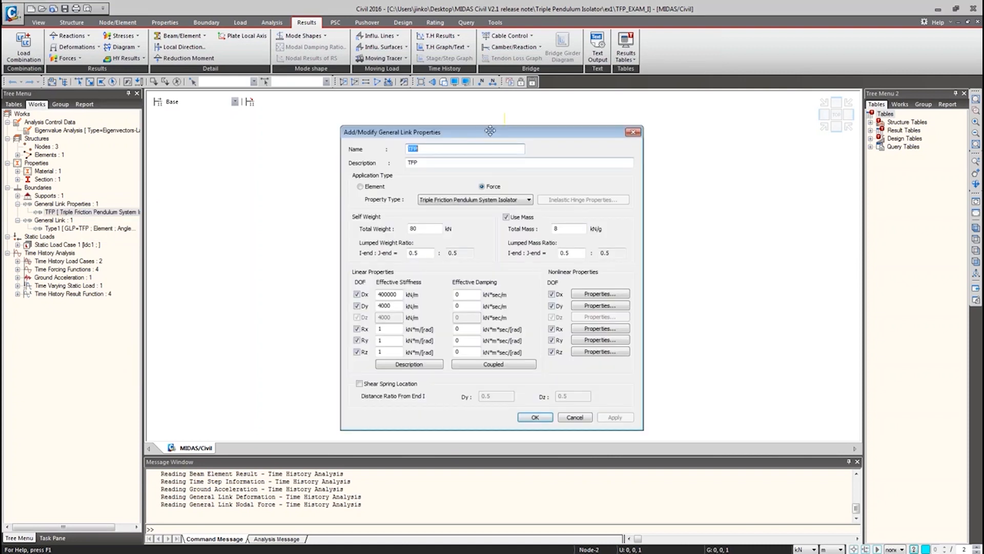
left_click_drag(490, 132, 334, 132)
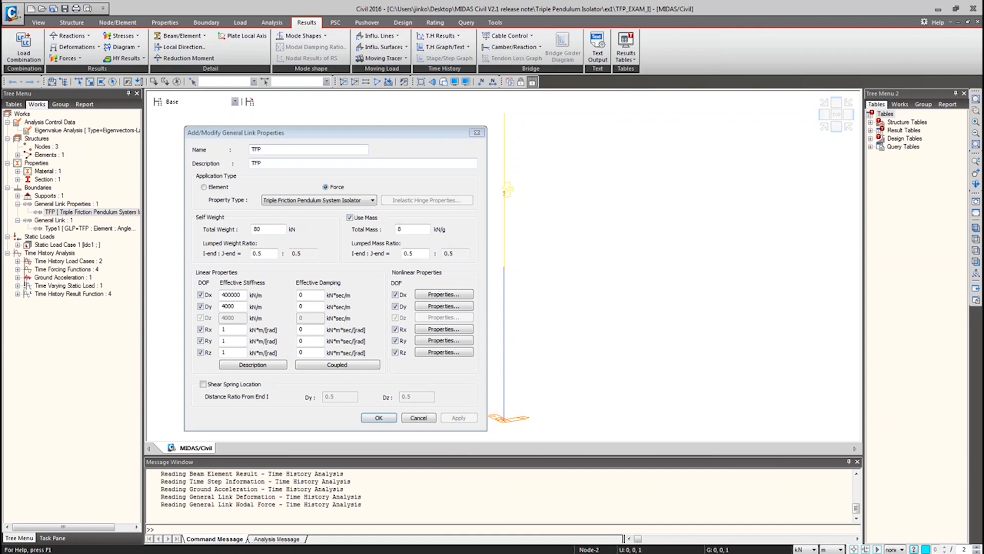
Switch to the online manual and read the Friction Pendulum System Isolator parameter descriptions.
key("alt+Tab")
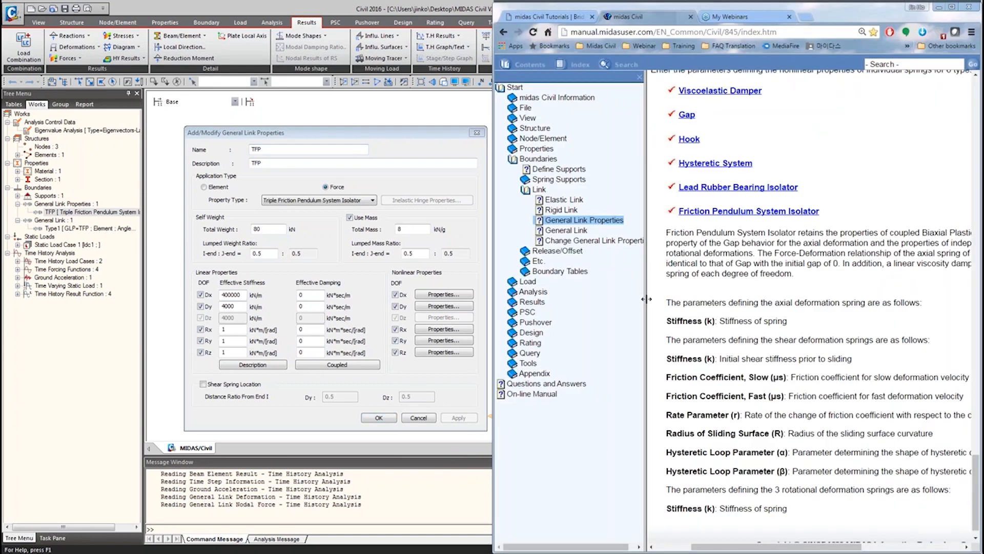
left_click_drag(646, 299, 627, 299)
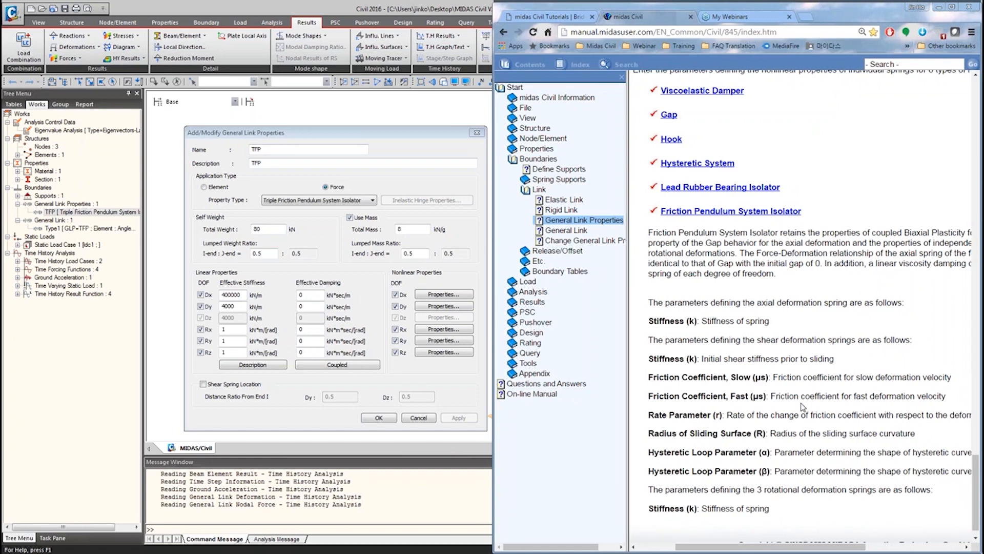
scroll(724, 451, "down", 1)
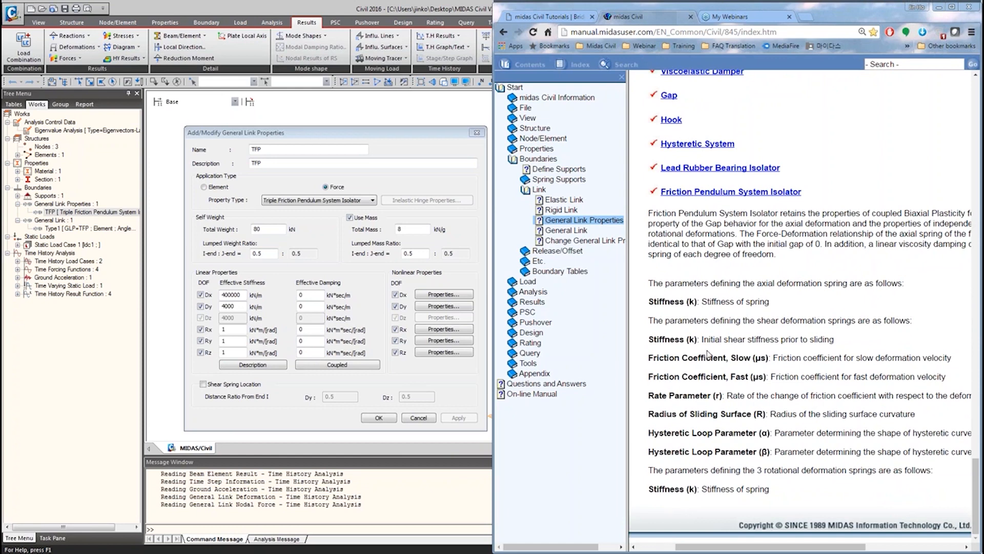
Return to the model and review the TFP isolator's nonlinear Dy shear properties, then close both property dialogs.
left_click(939, 9)
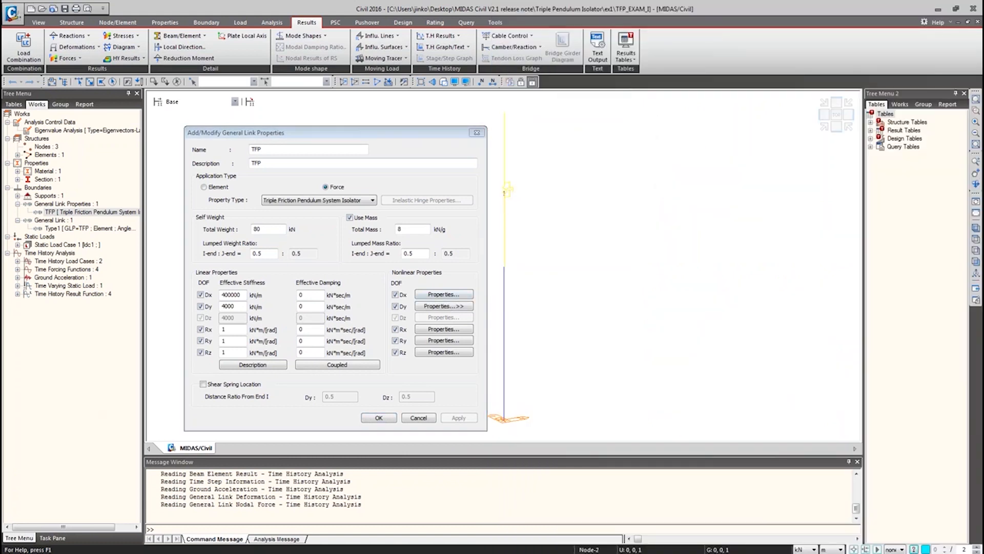
left_click(443, 306)
left_click_drag(306, 109, 614, 157)
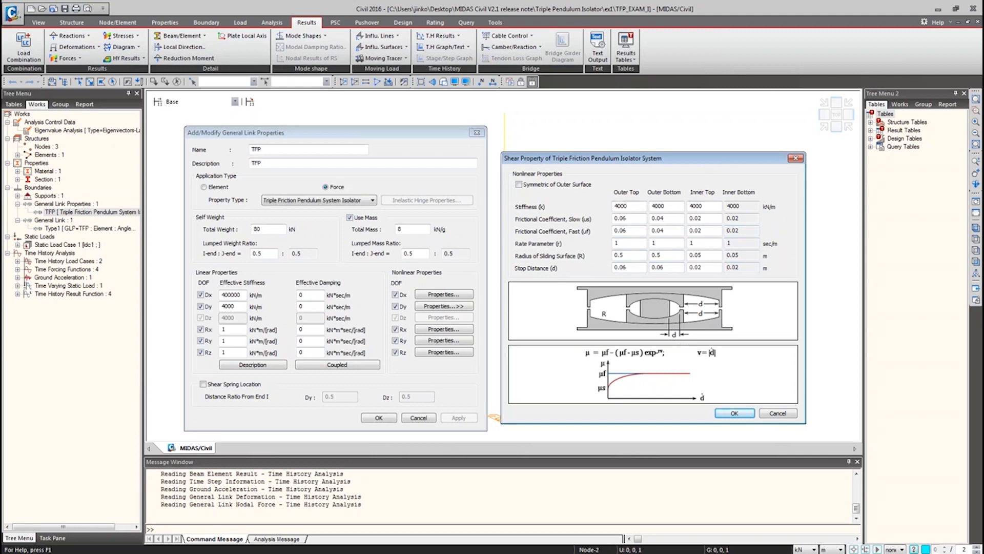
left_click(794, 158)
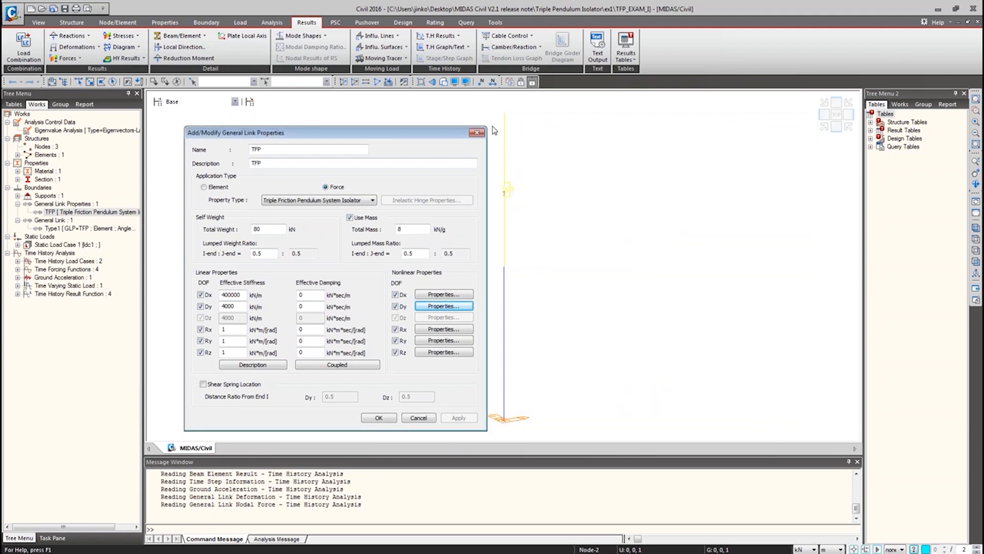
left_click(477, 132)
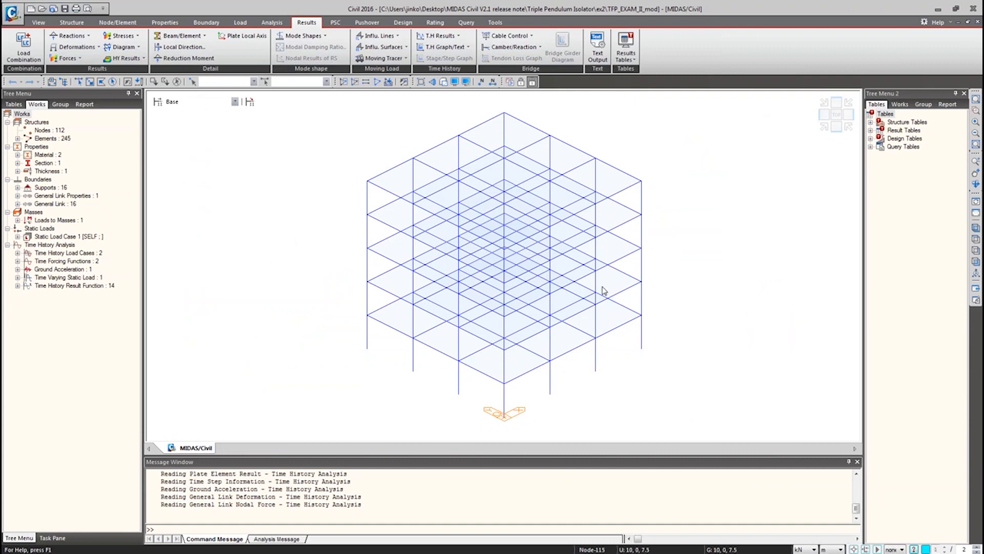
Display the Type1 general links in the multi-storey frame model and orbit the view to inspect them.
middle_click_drag(542, 325, 481, 310, "ctrl")
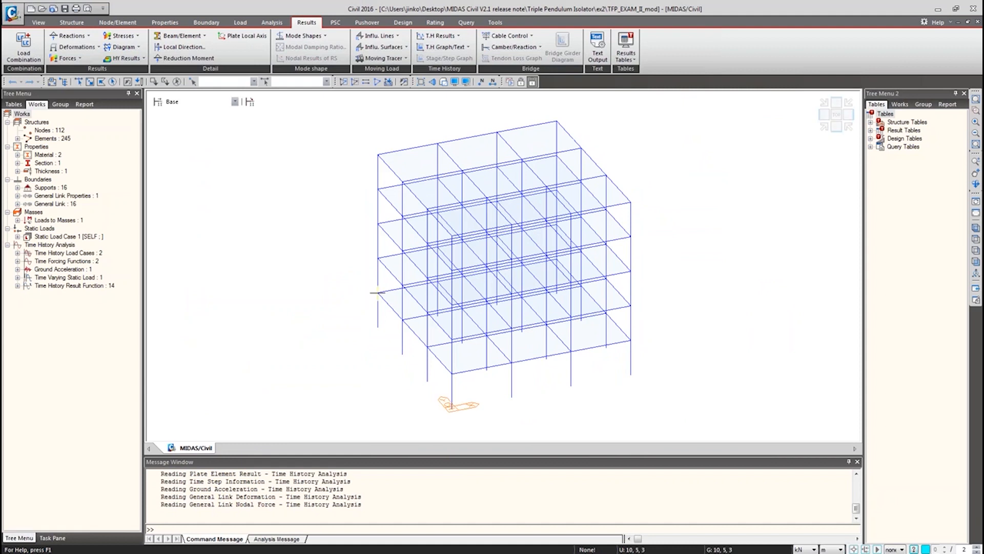
left_click(18, 204)
right_click(78, 211)
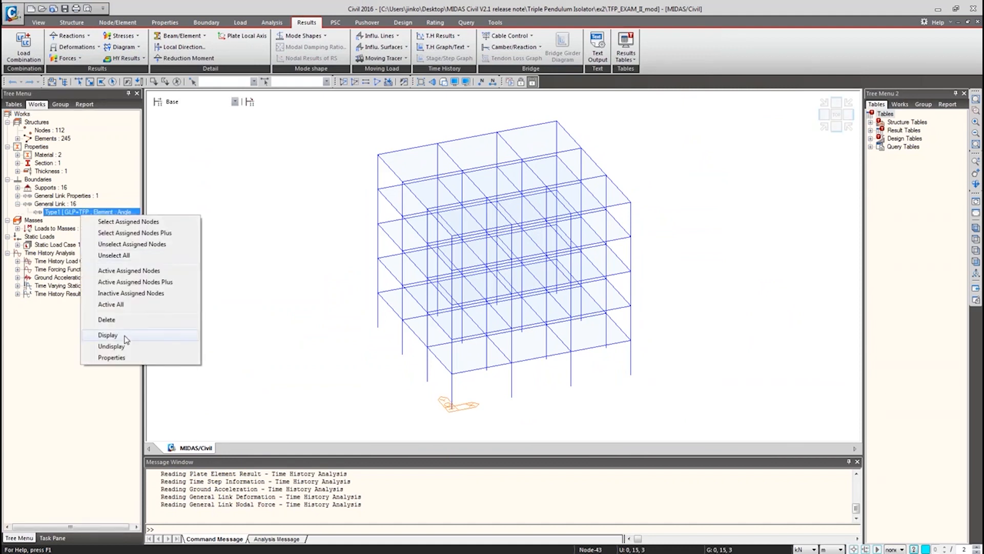
left_click(126, 335)
middle_click_drag(393, 416, 453, 337, "ctrl")
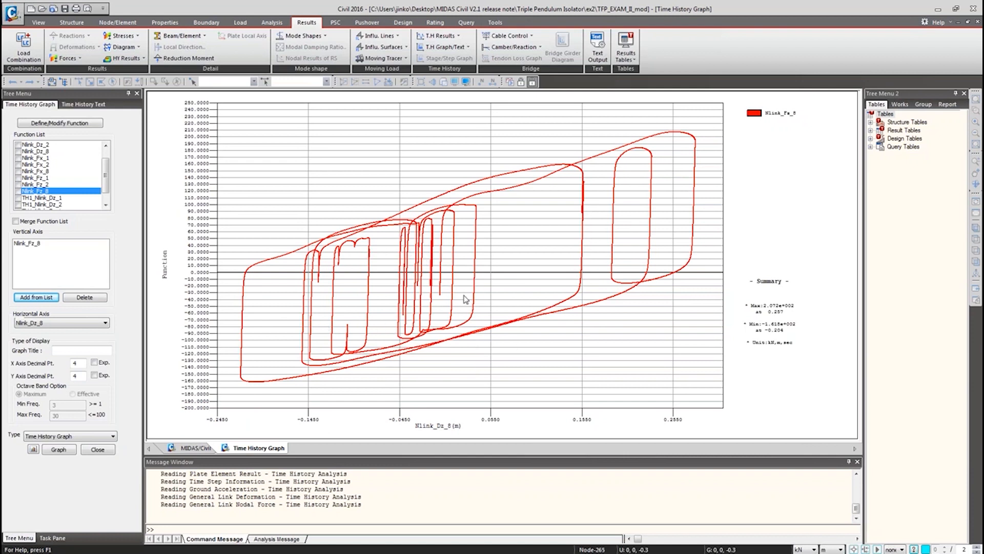
Open the TFP_EXAM_I model from the ex1 folder and dismiss the disconnection message.
left_click(194, 448)
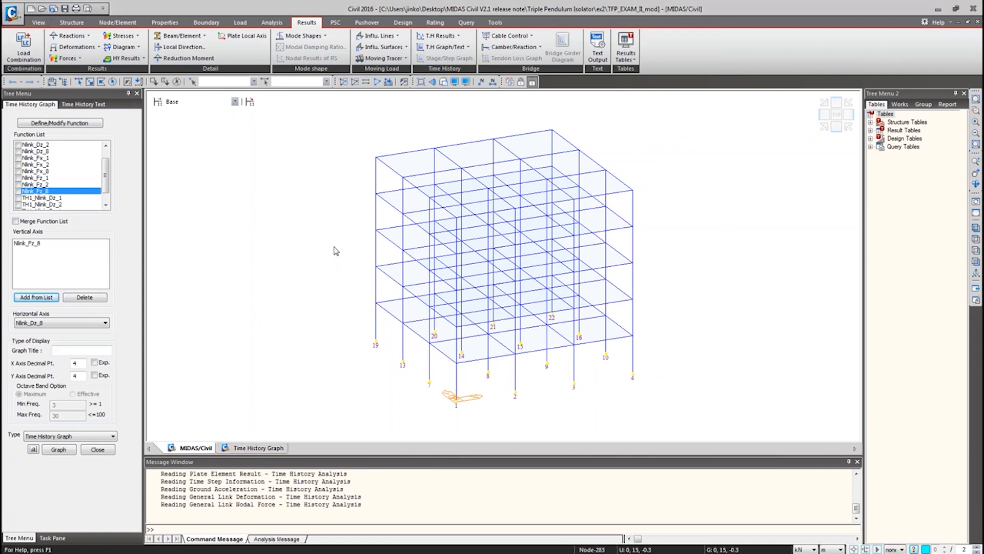
key("ctrl+o")
left_click(494, 175)
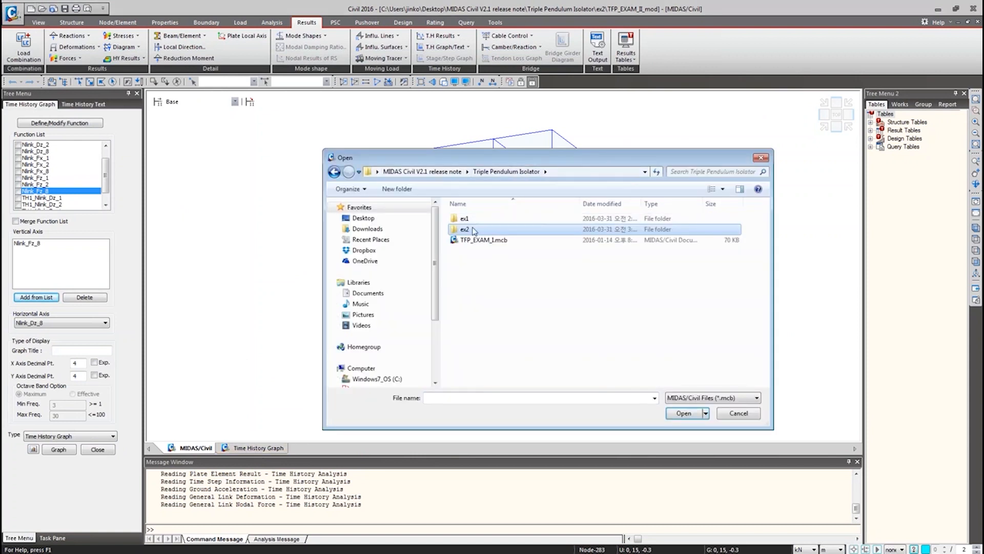
double_click(481, 220)
double_click(483, 219)
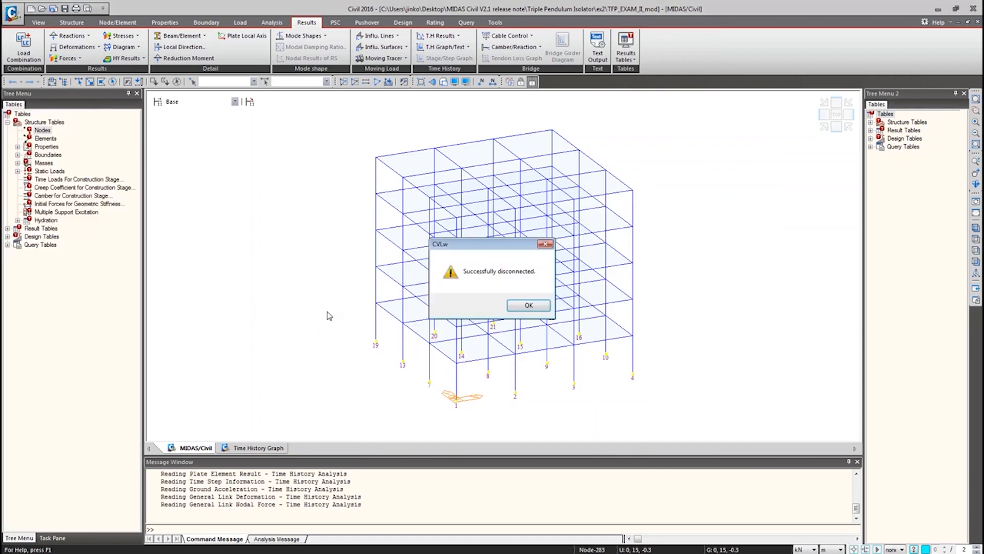
left_click(525, 306)
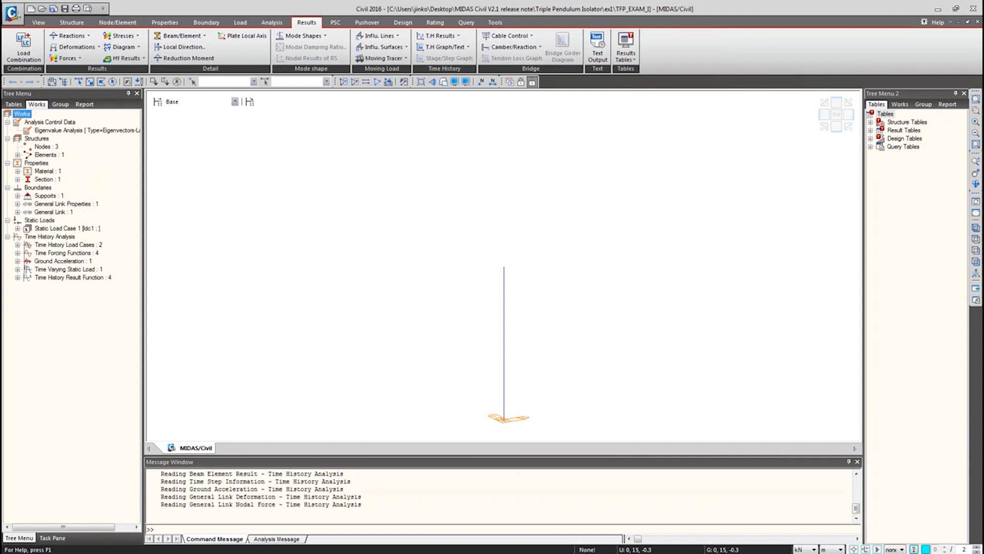
Plot a time history graph of TFP_FZ on the vertical axis against TFP_DZ on the horizontal axis.
left_click(345, 225)
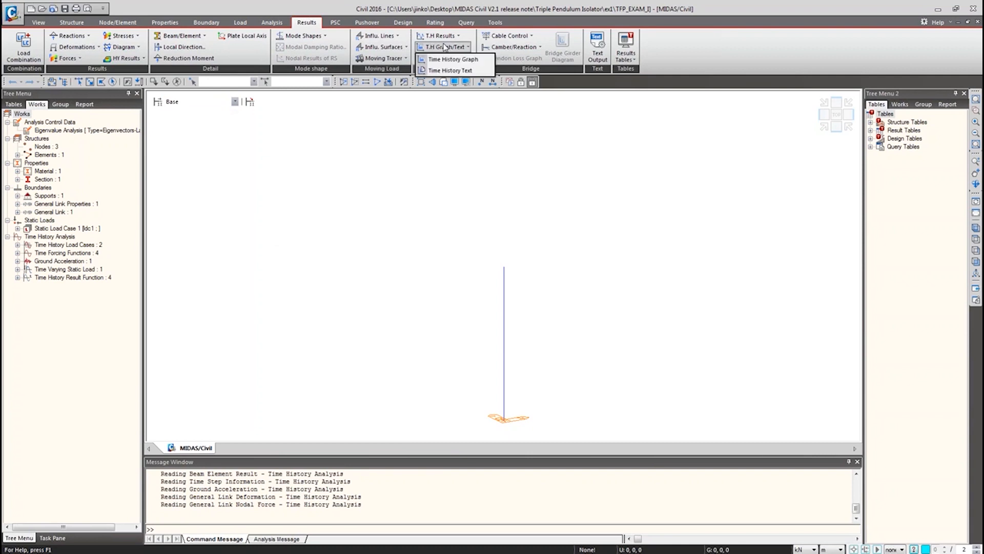
left_click(431, 67)
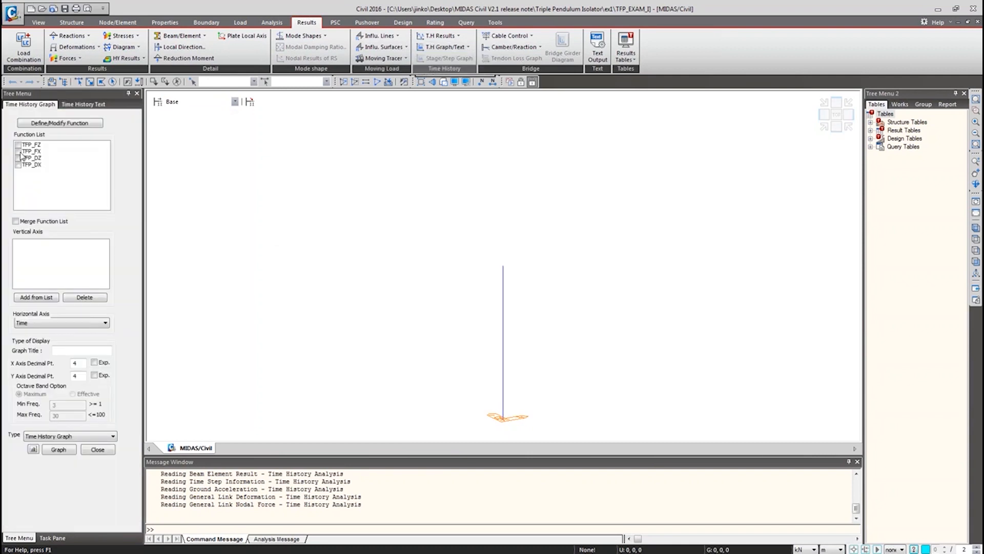
left_click(28, 151)
left_click(28, 144)
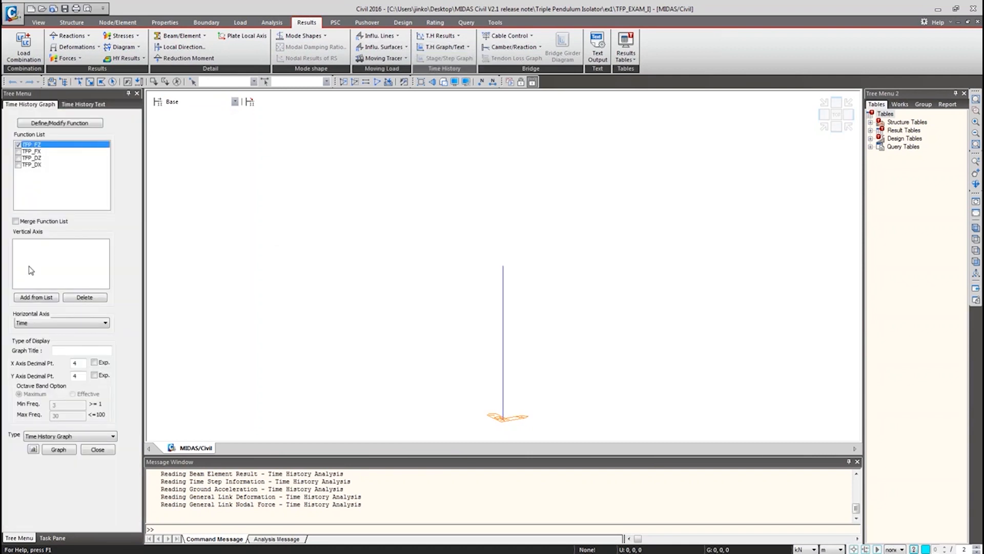
left_click(36, 297)
left_click(52, 322)
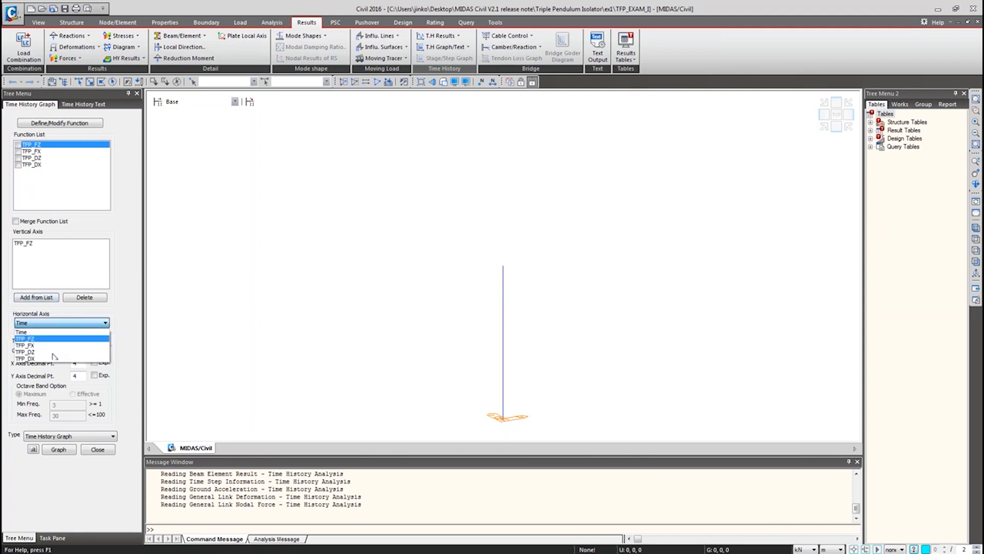
left_click(55, 352)
left_click(59, 450)
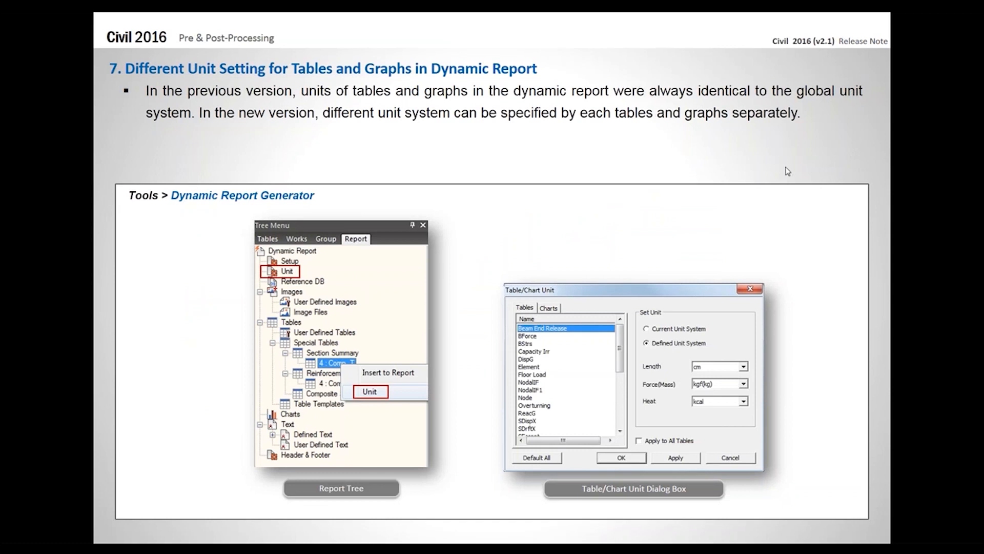
left_click(778, 143)
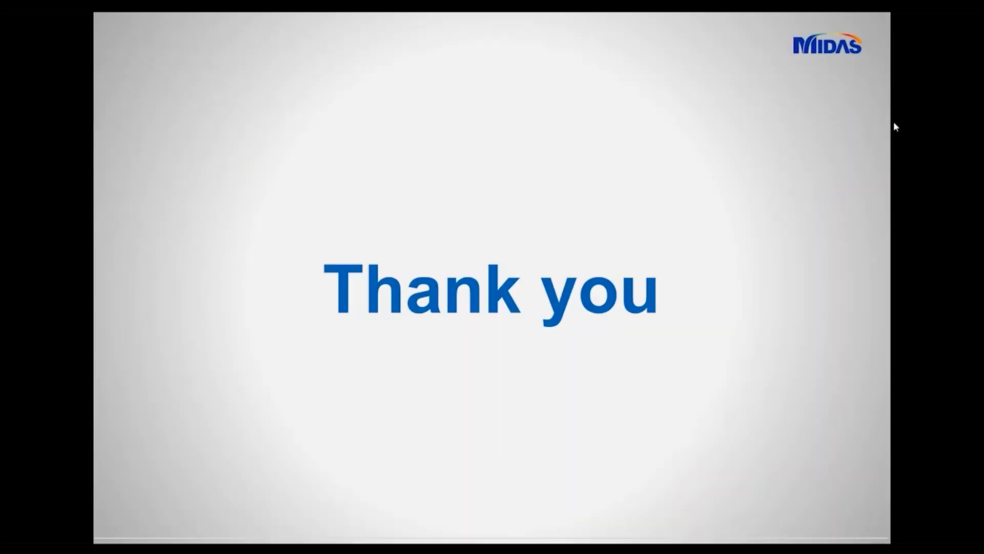